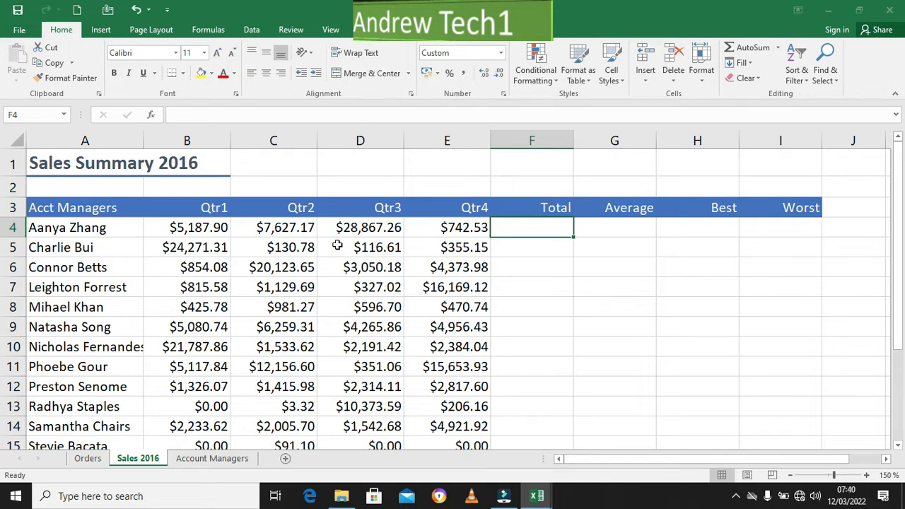
left_click_drag(835, 476, 835, 479)
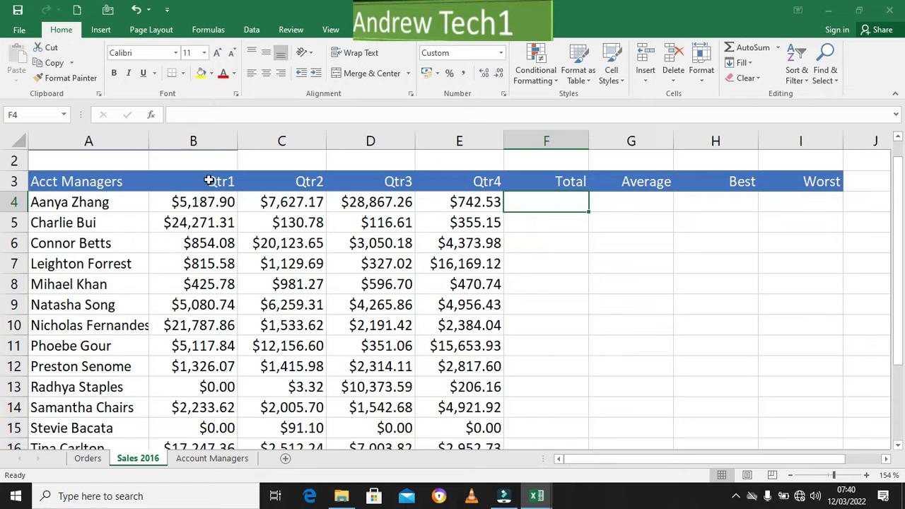
left_click(205, 201)
left_click_drag(266, 193, 434, 192)
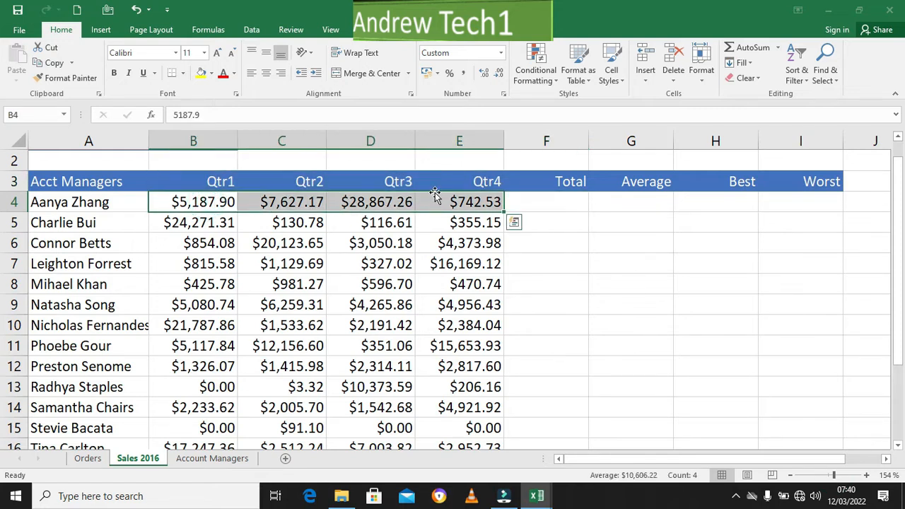
left_click(621, 206)
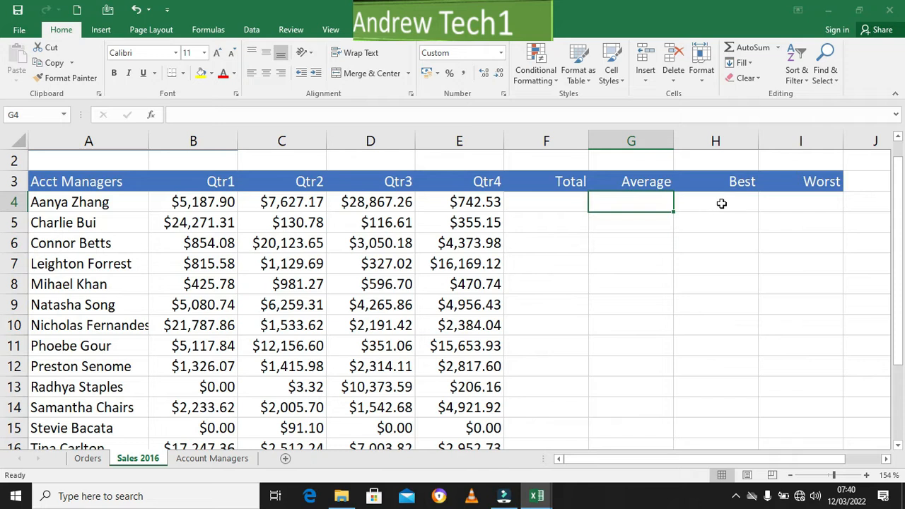
left_click(718, 204)
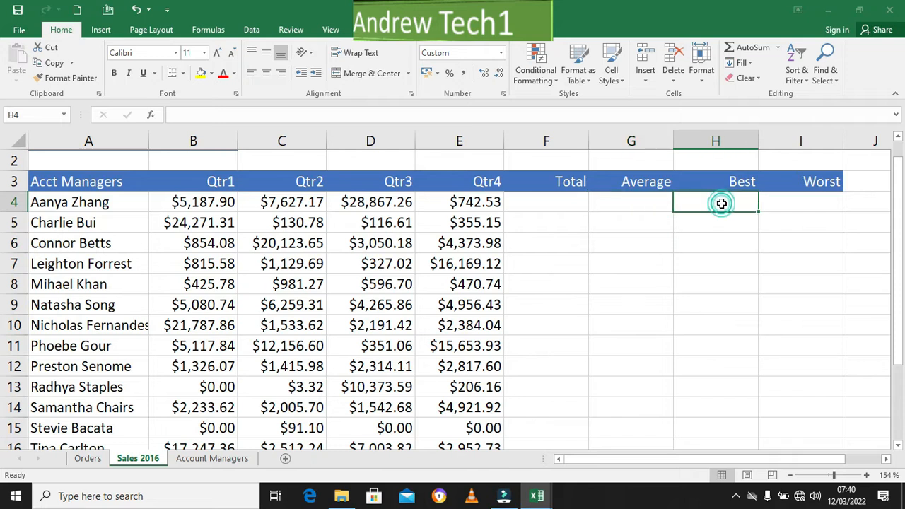
left_click(800, 206)
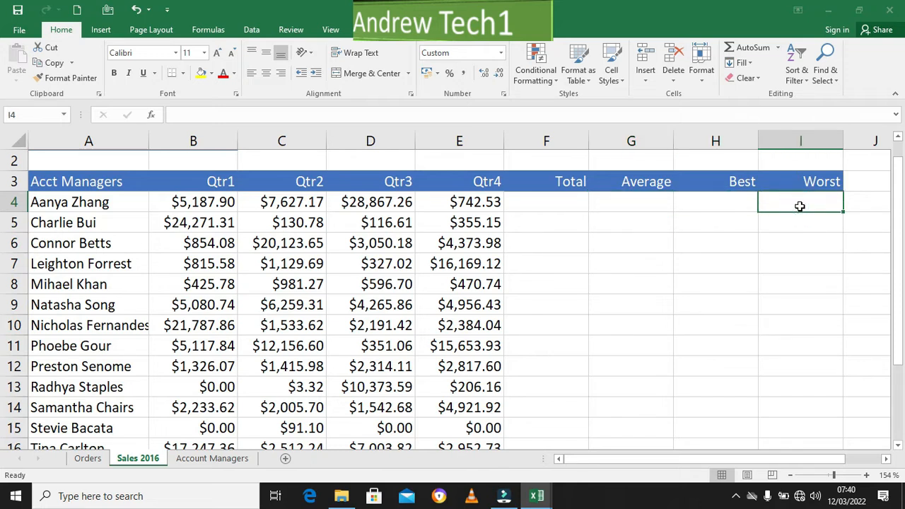
Step: Enter the formula =SUM(B4:E4) in cell F4 to total the first account manager's four quarters
left_click(538, 206)
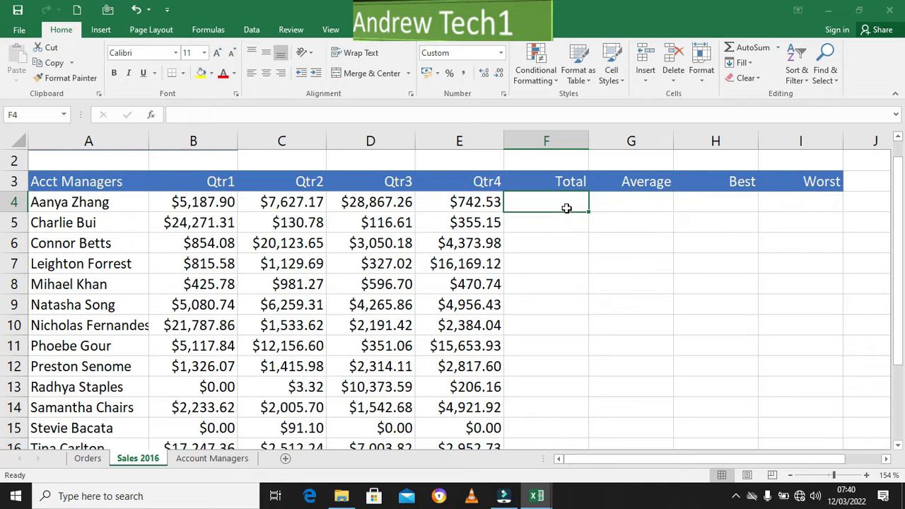
type("=")
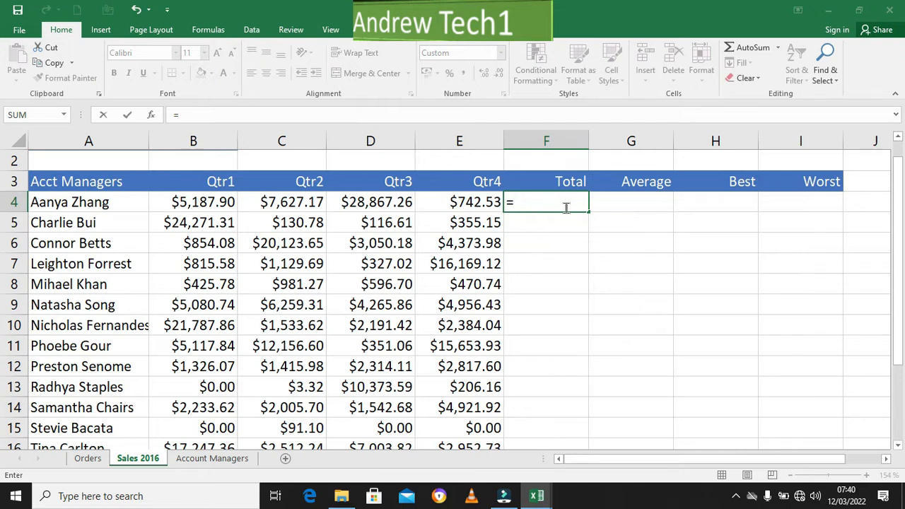
type("sum")
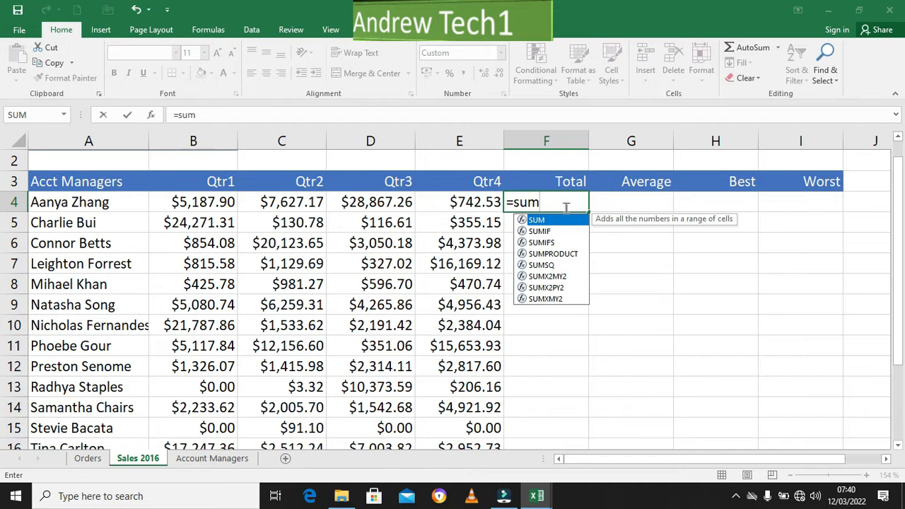
key("Tab")
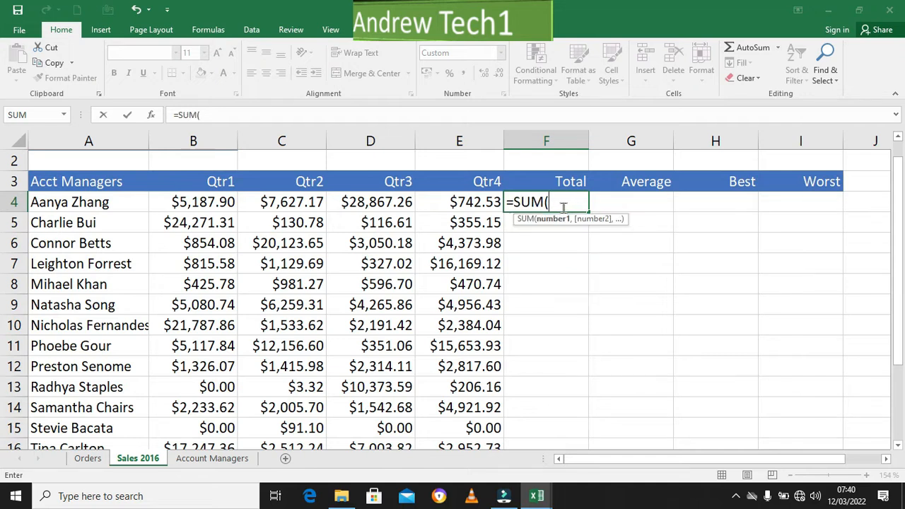
left_click_drag(216, 207, 447, 205)
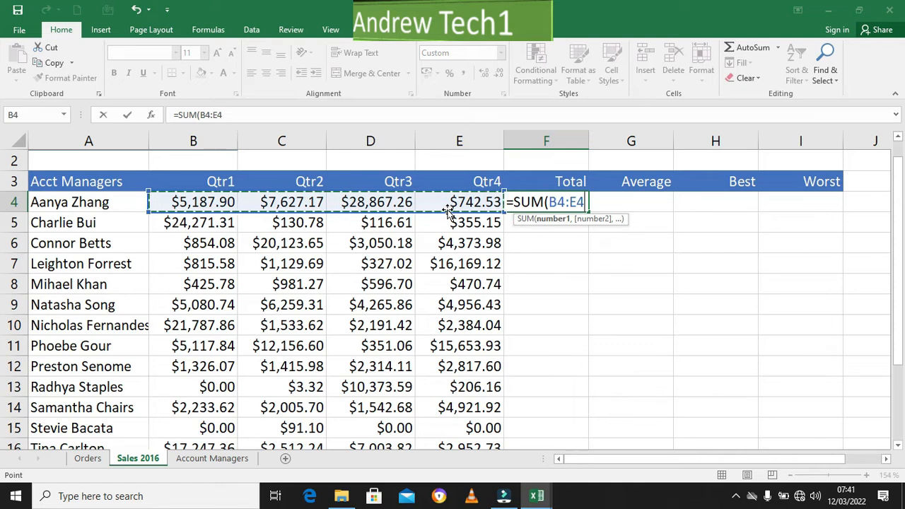
type(")")
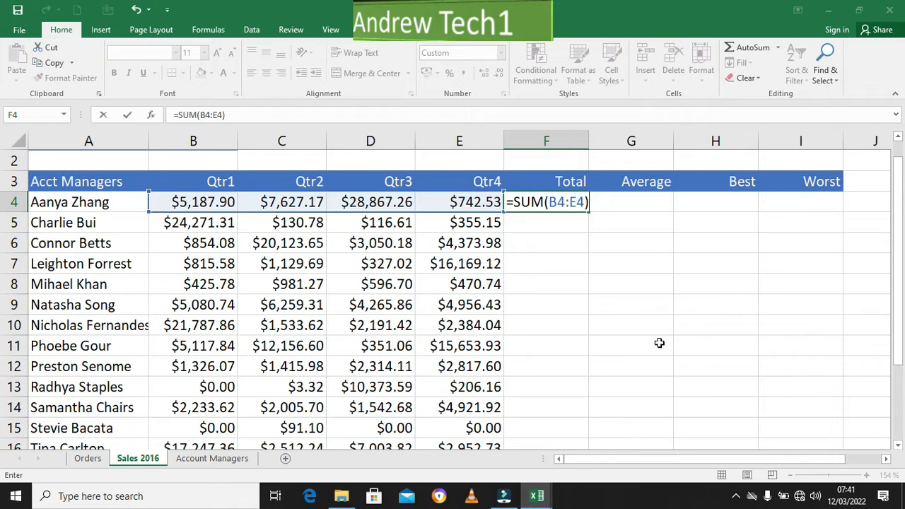
left_click(826, 475)
left_click(835, 474)
key("Return")
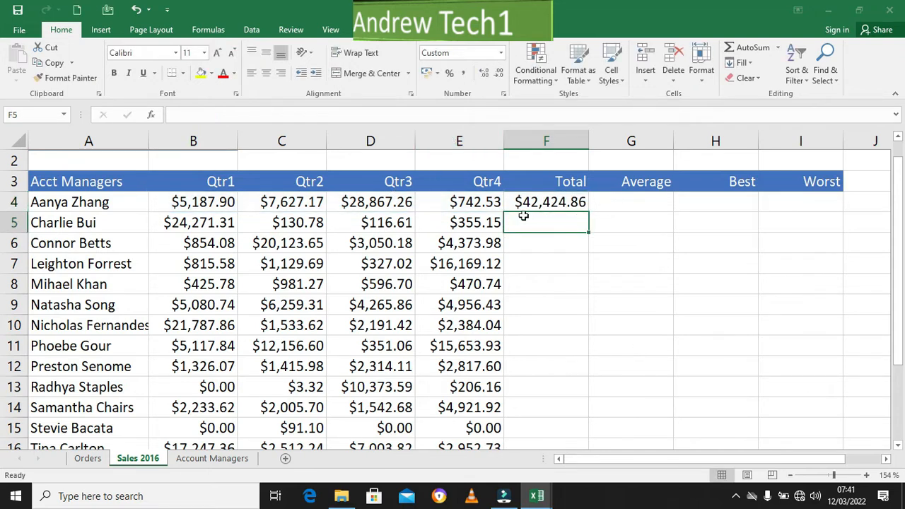
Step: Delete the SUM formula from cell F4 so the first Total cell is empty
left_click(553, 202)
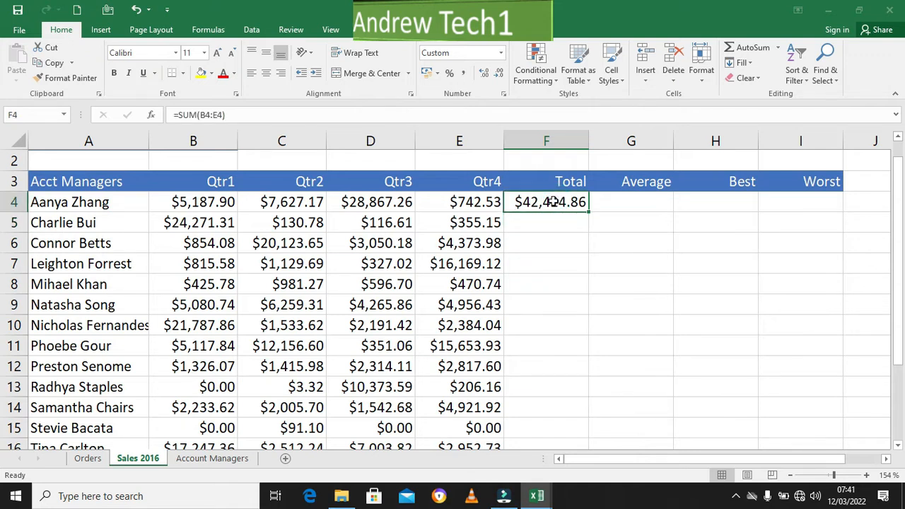
scroll(901, 255, "down", 1)
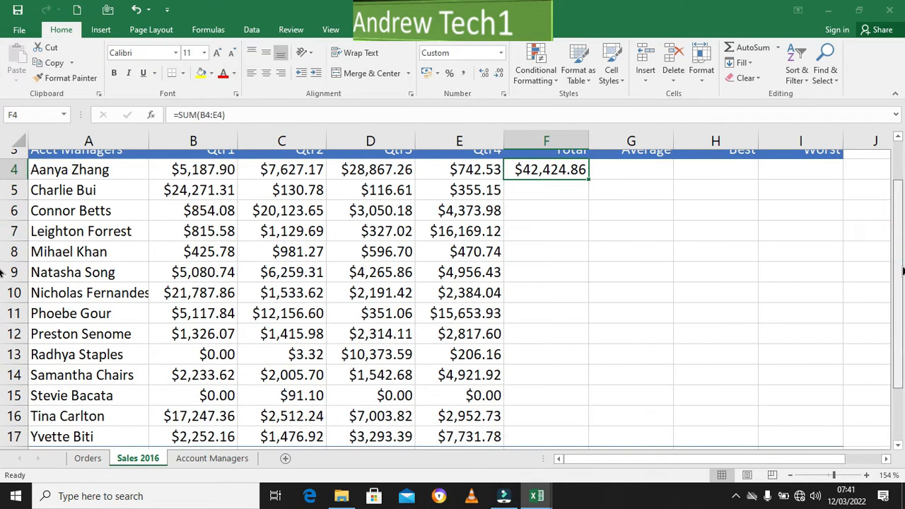
left_click_drag(903, 271, 897, 235)
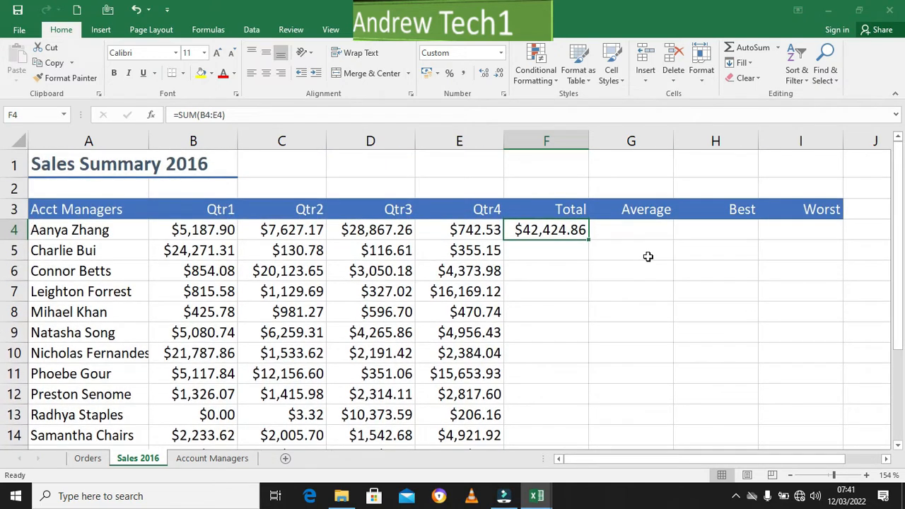
double_click(573, 230)
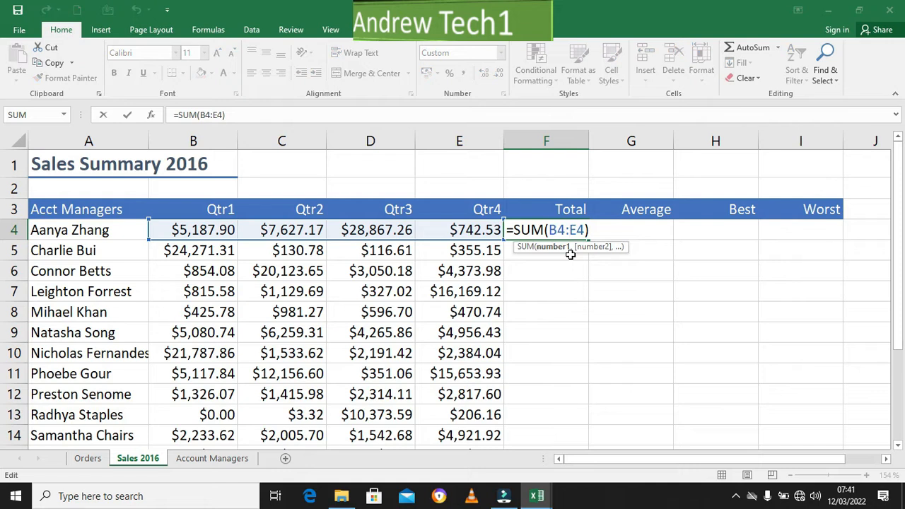
left_click(587, 230)
key("BackSpace")
key("BackSpace")
key("BackSpace")
key("BackSpace")
key("BackSpace")
key("BackSpace")
key("BackSpace")
key("BackSpace")
key("BackSpace")
key("BackSpace")
key("BackSpace")
key("Return")
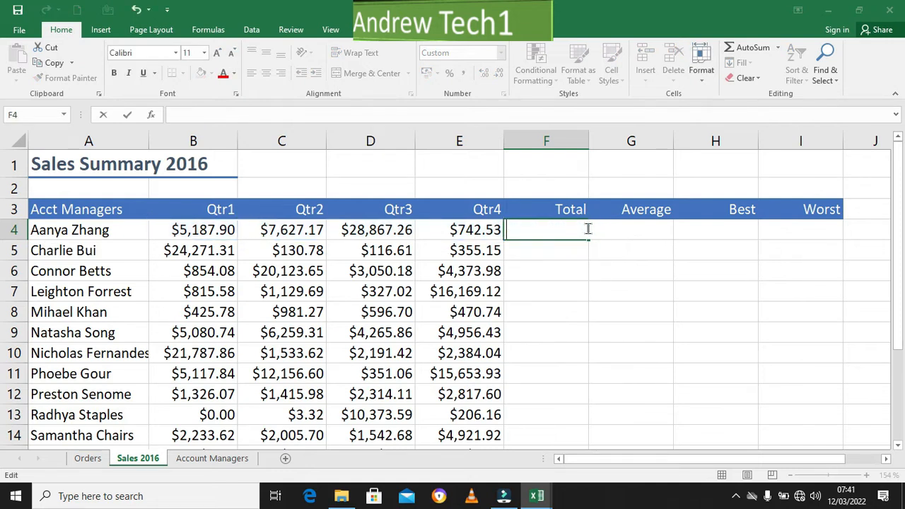
Step: Total the first account manager's quarters in cell F4 using AutoSum's Sum function over B4:E4
left_click(570, 264)
left_click(548, 228)
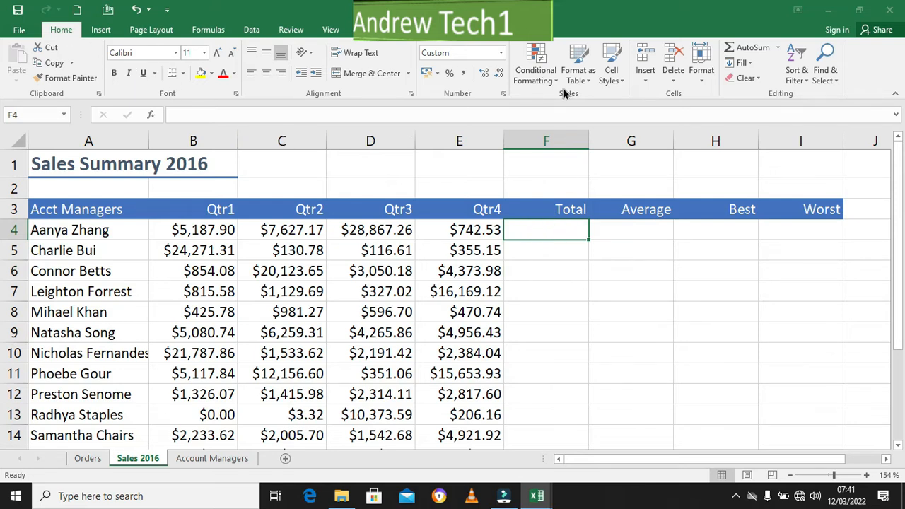
left_click(778, 48)
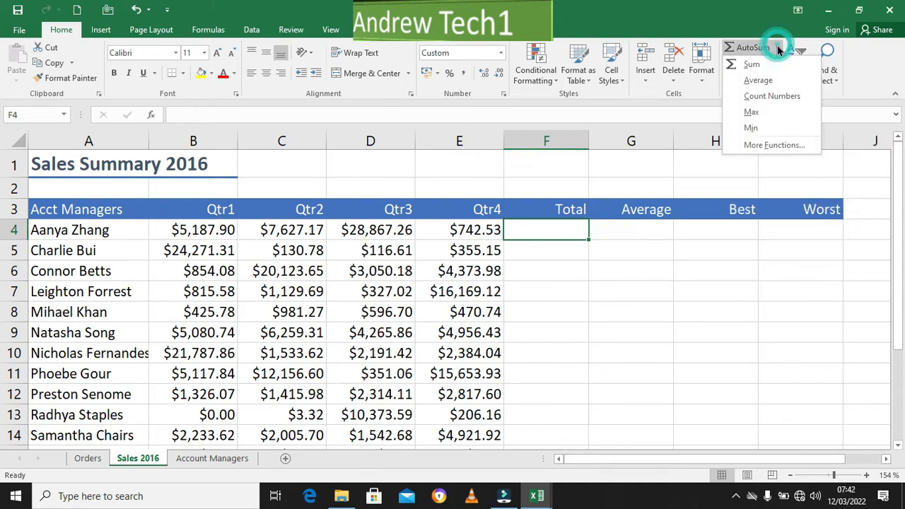
left_click(752, 65)
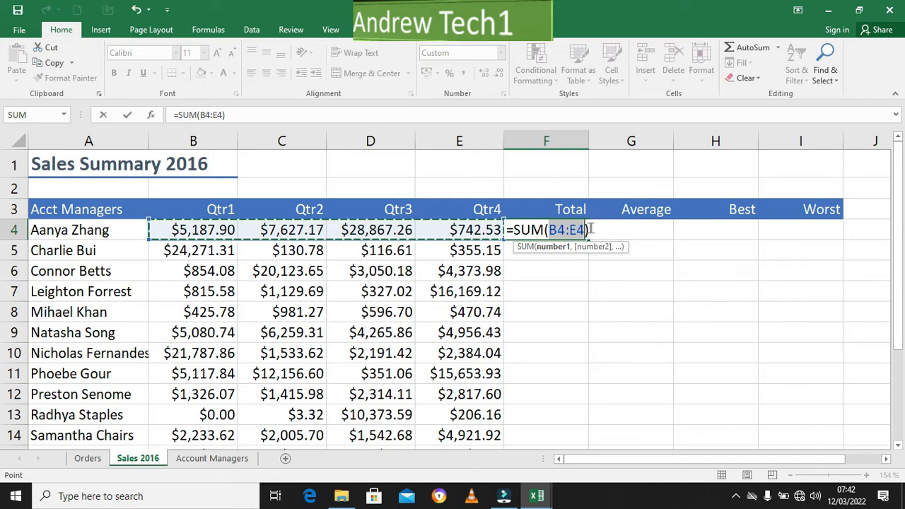
left_click(591, 229)
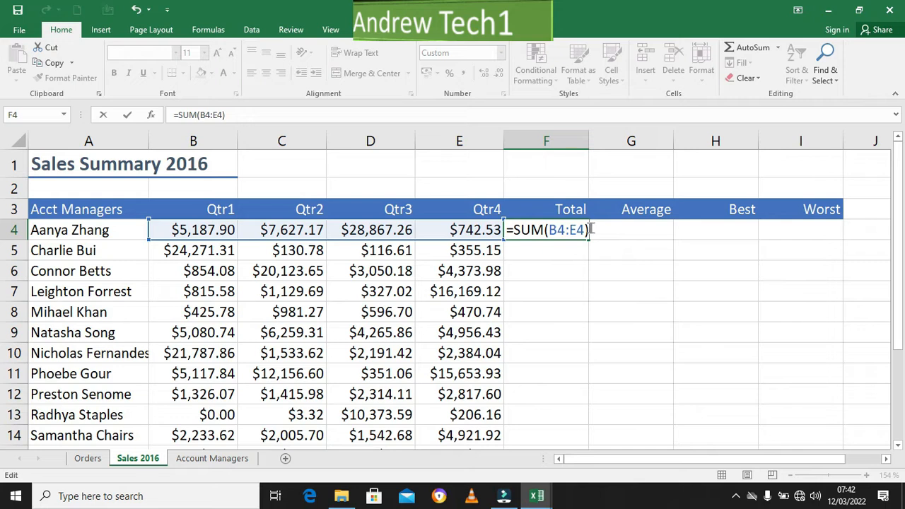
key("Return")
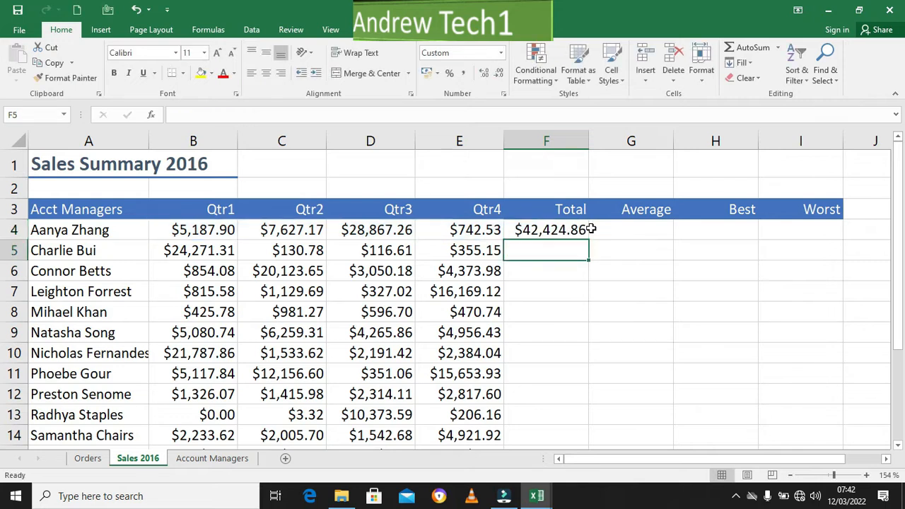
Step: Try automatically filling the F4 total formula down the whole Total column, and undo the fill
left_click(577, 230)
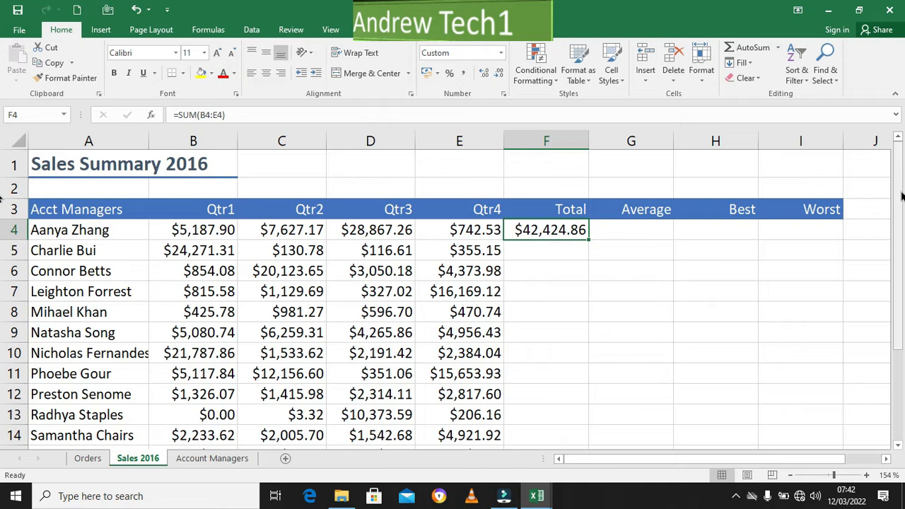
left_click(562, 253)
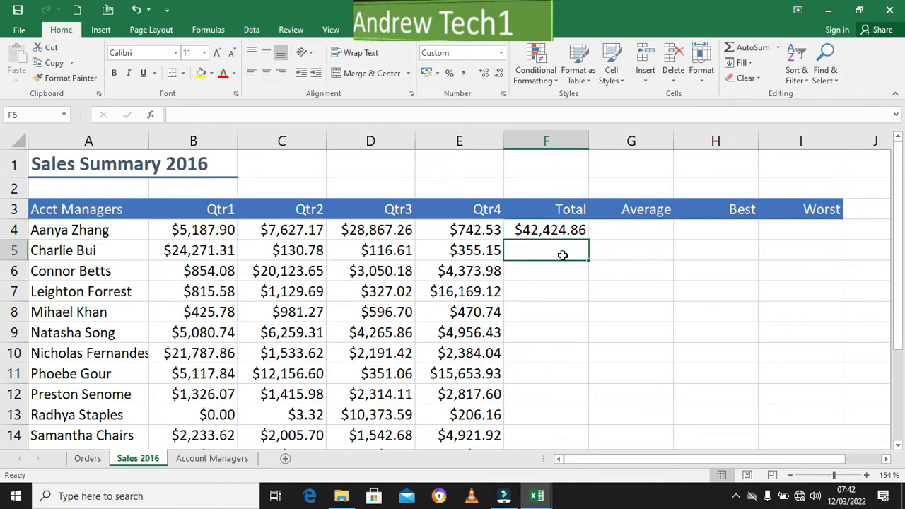
left_click(563, 230)
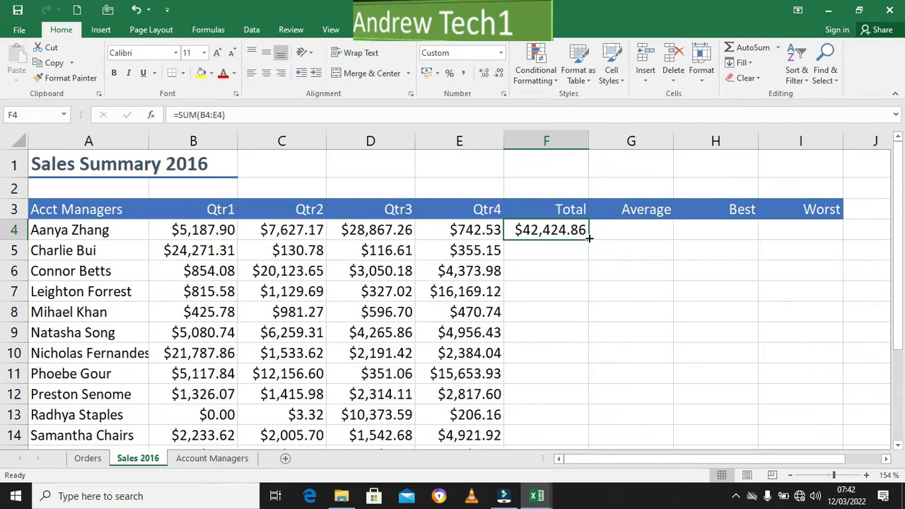
double_click(589, 239)
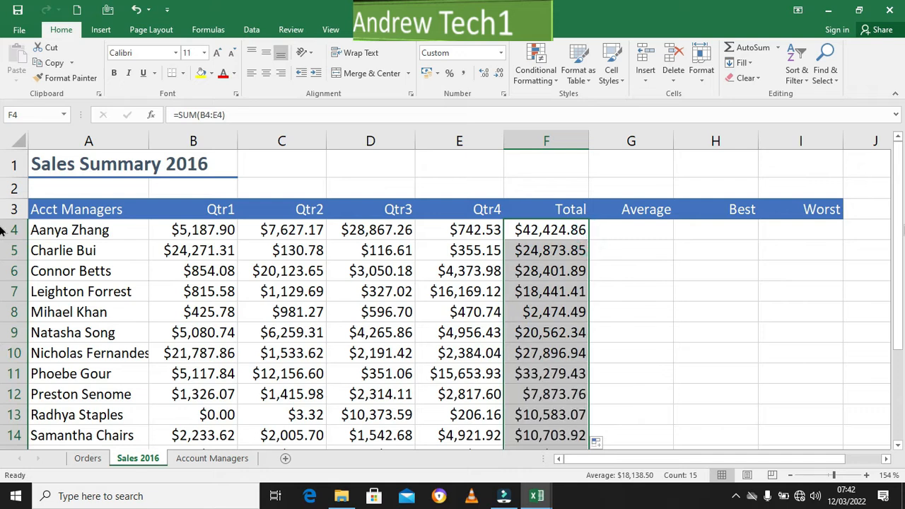
left_click_drag(901, 226, 900, 273)
key("ctrl+z")
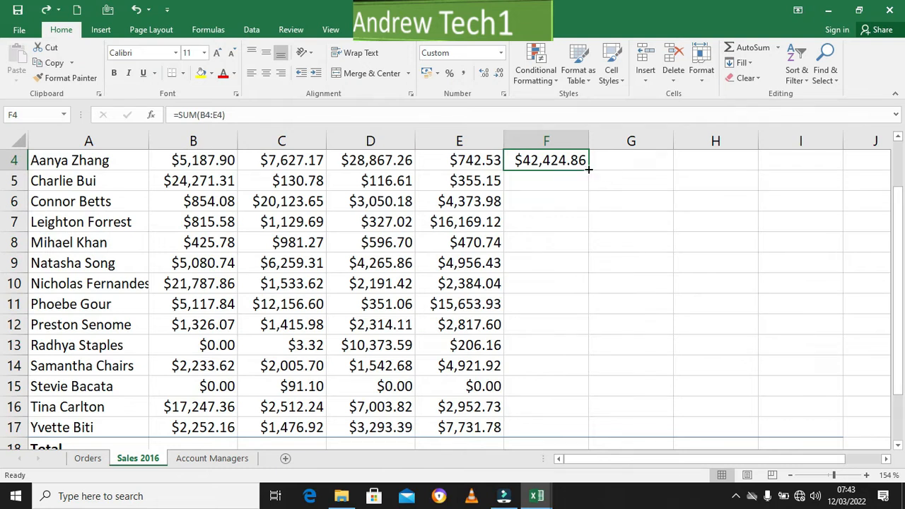
Step: Fill the total formula from F4 down through F17 for all remaining account managers
left_click_drag(589, 170, 571, 431)
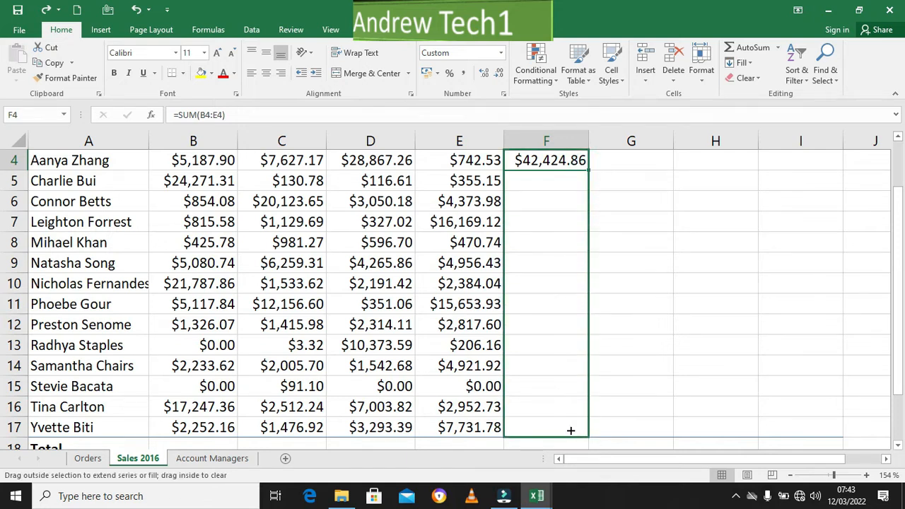
left_click_drag(571, 431, 571, 431)
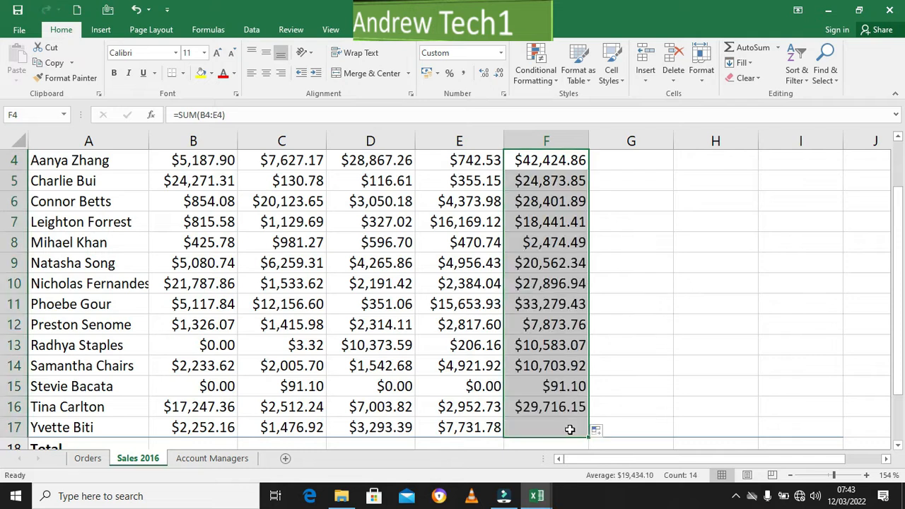
left_click(616, 393)
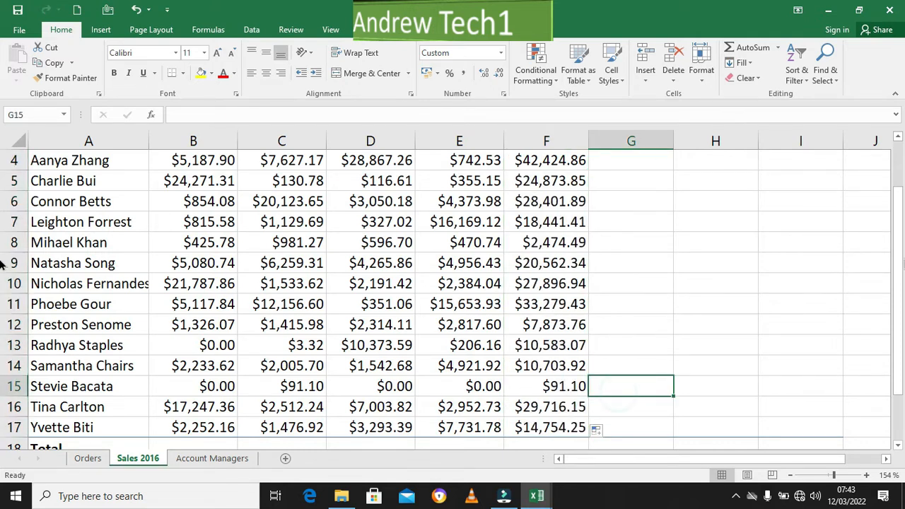
Step: Enter =AVERAGE(B4:E4) in cell G4 to average the first account manager's four quarters
left_click_drag(900, 271, 901, 212)
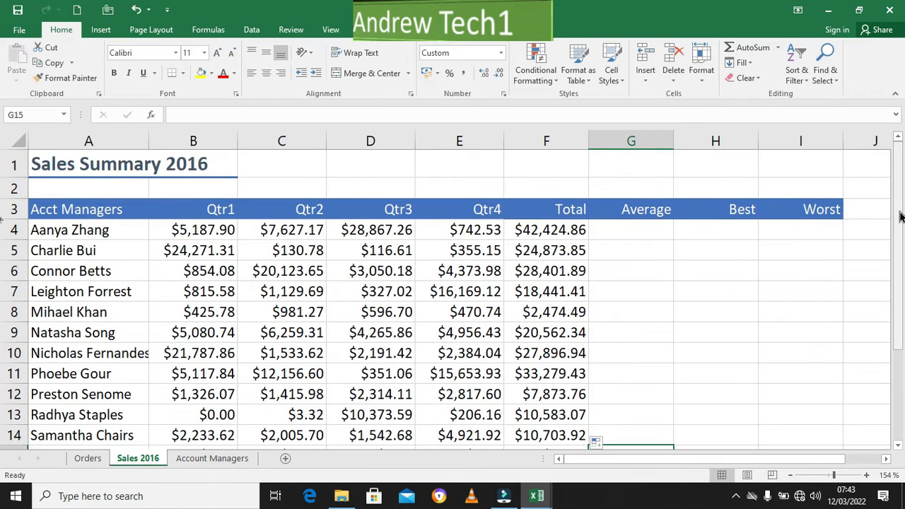
left_click(644, 233)
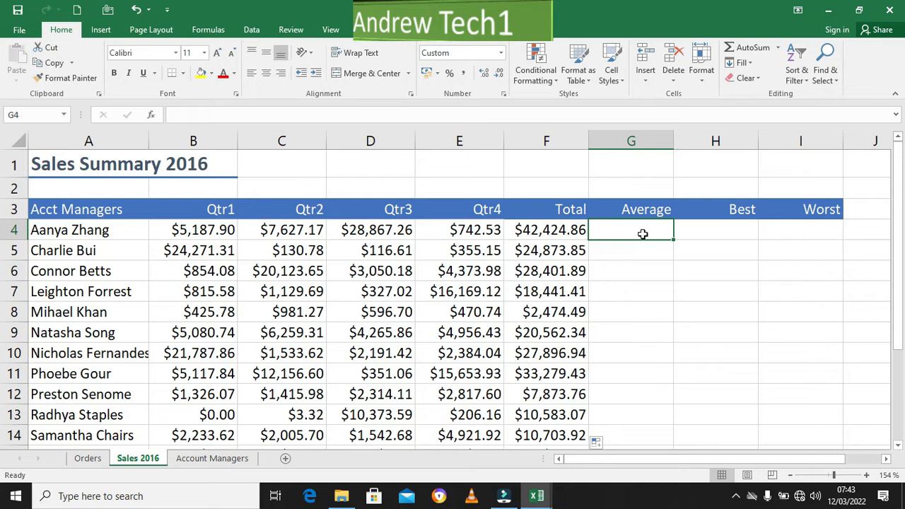
type("=ave")
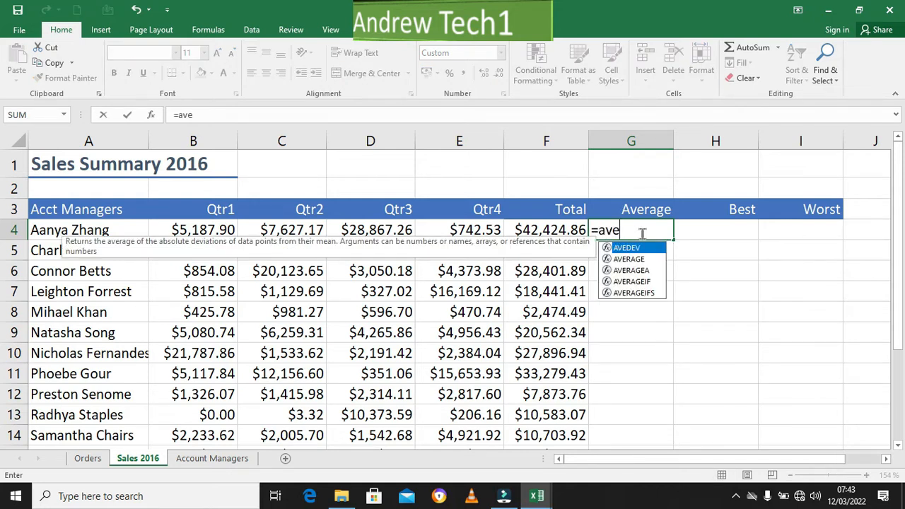
type("r")
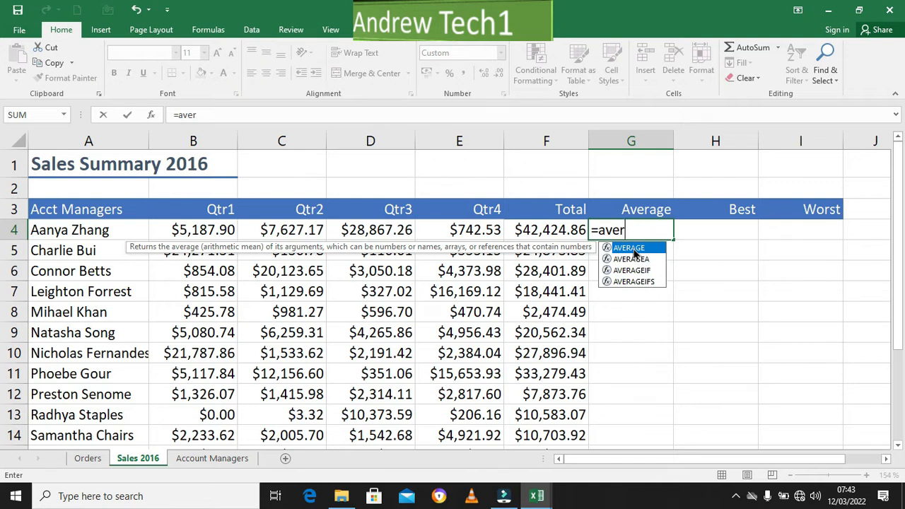
double_click(635, 253)
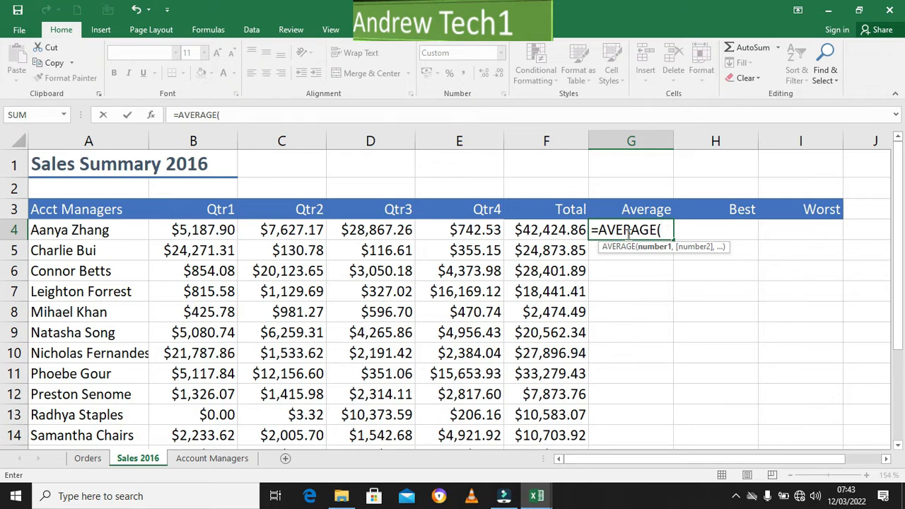
left_click_drag(218, 236, 443, 230)
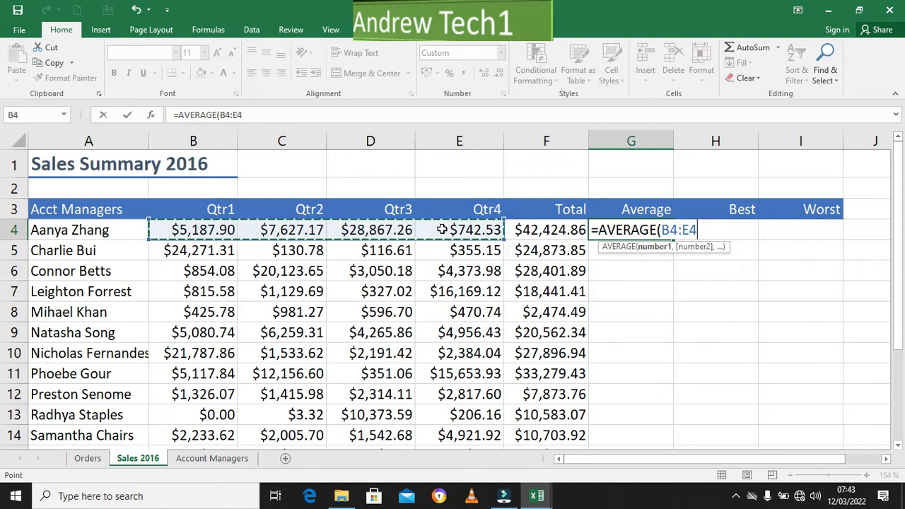
type(")")
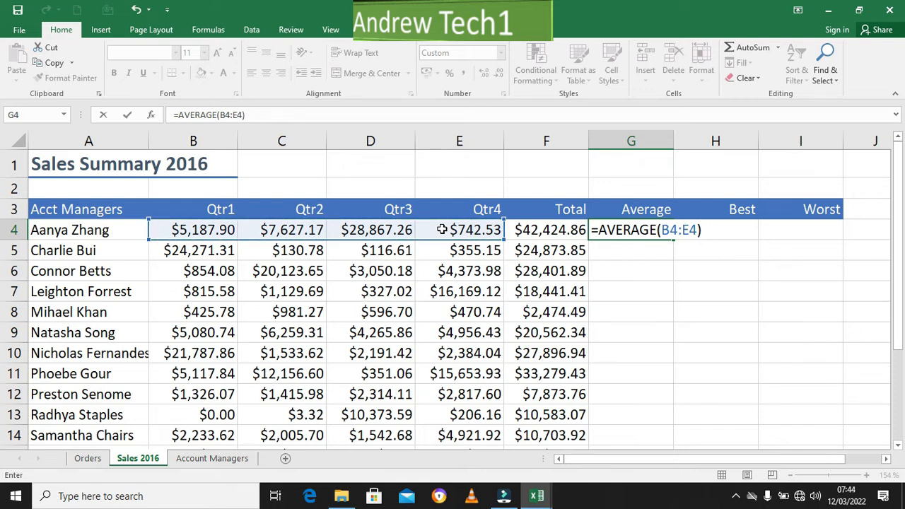
key("Return")
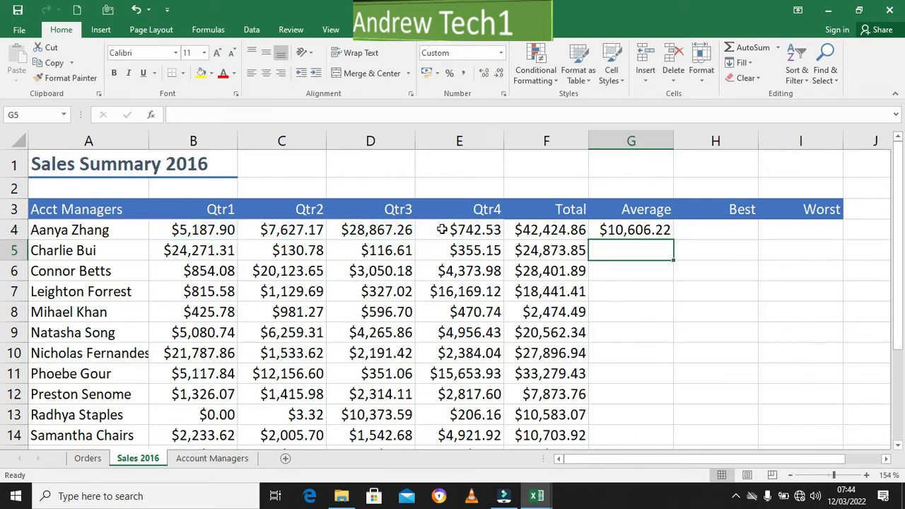
Step: Fill the average formula from G4 down through G17 for the remaining account managers
left_click(654, 230)
left_click_drag(674, 241, 653, 429)
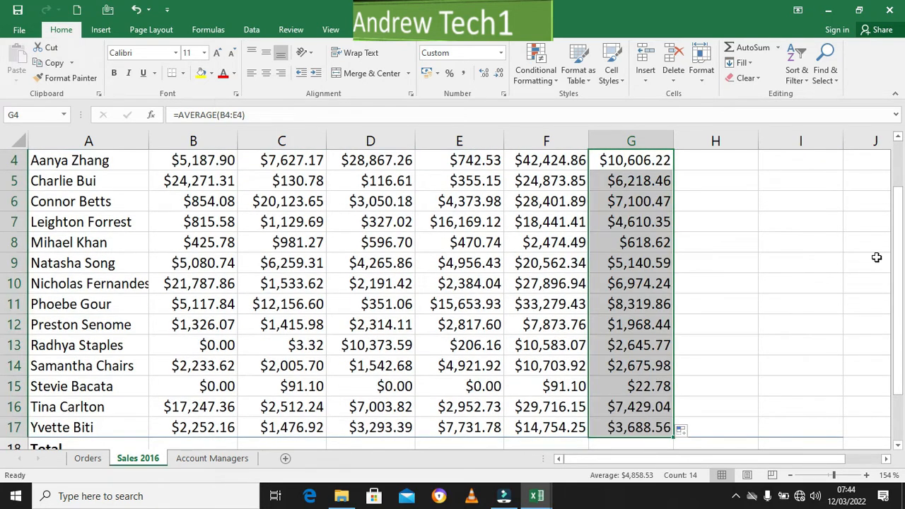
scroll(897, 273, "up", 1)
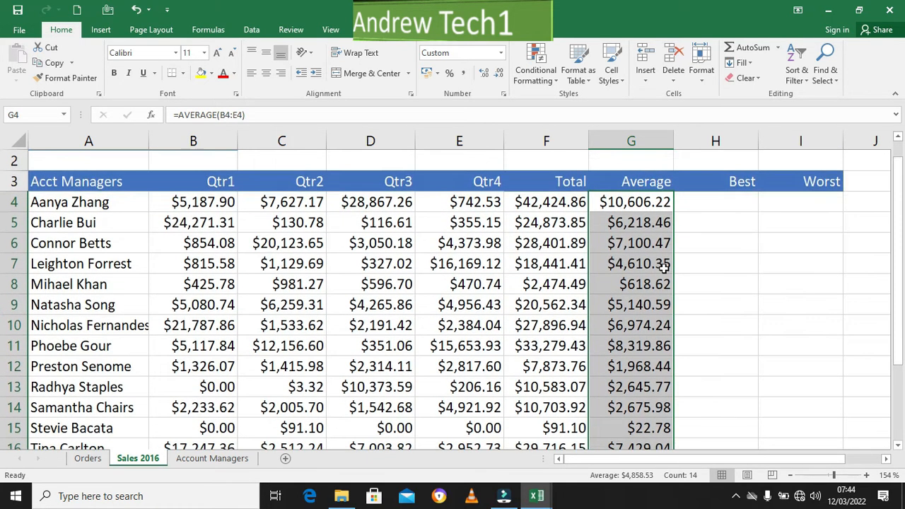
Step: Inspect the filled average formulas in cells G5 and G7 to check which quarter ranges they reference
left_click(622, 264)
left_click(626, 225)
double_click(626, 223)
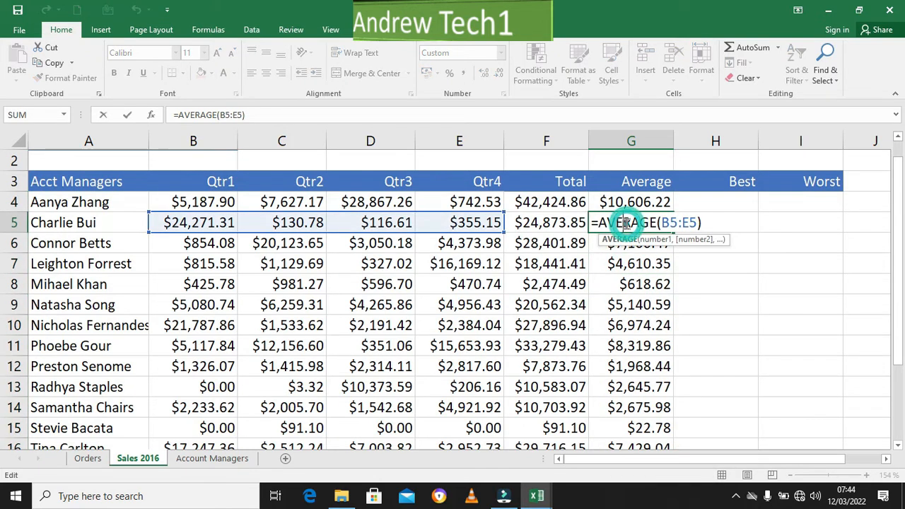
double_click(636, 266)
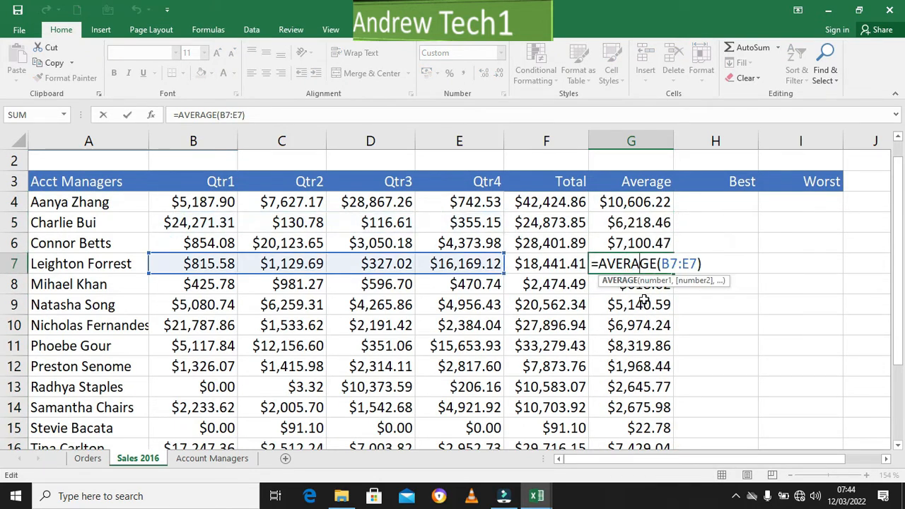
left_click(705, 289)
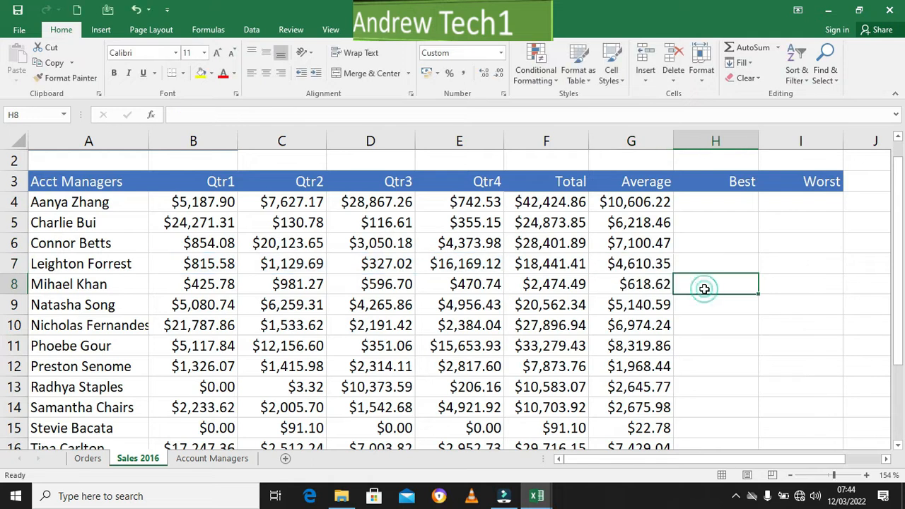
Step: Enter =MAX(B4:E4) in cell H4 to return the first account manager's best quarter
left_click(736, 203)
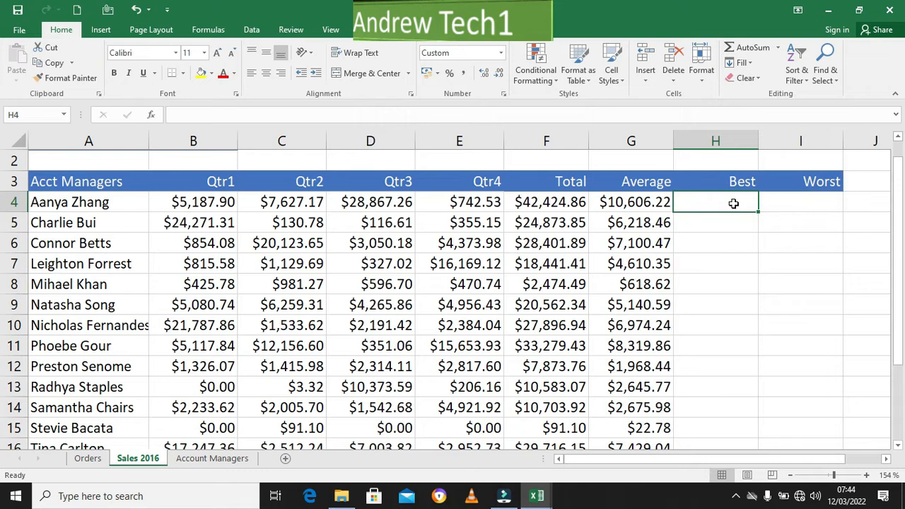
type("=")
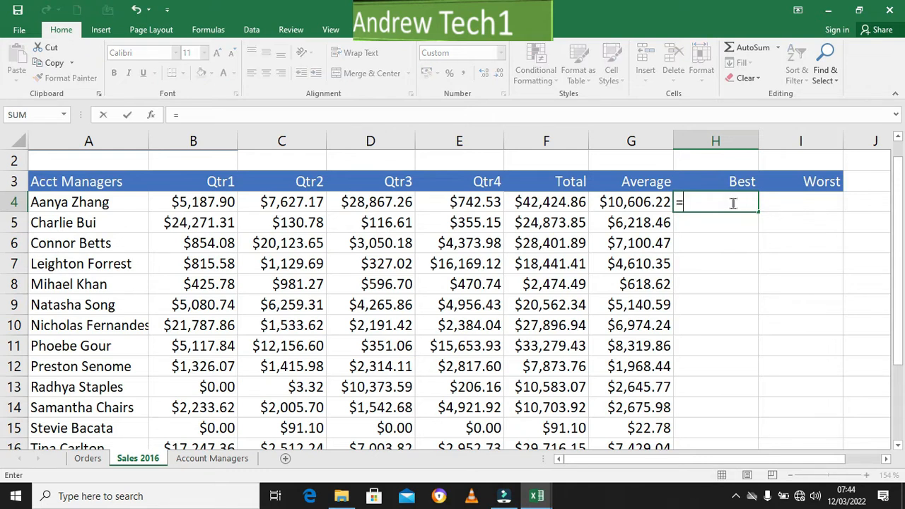
type("ma")
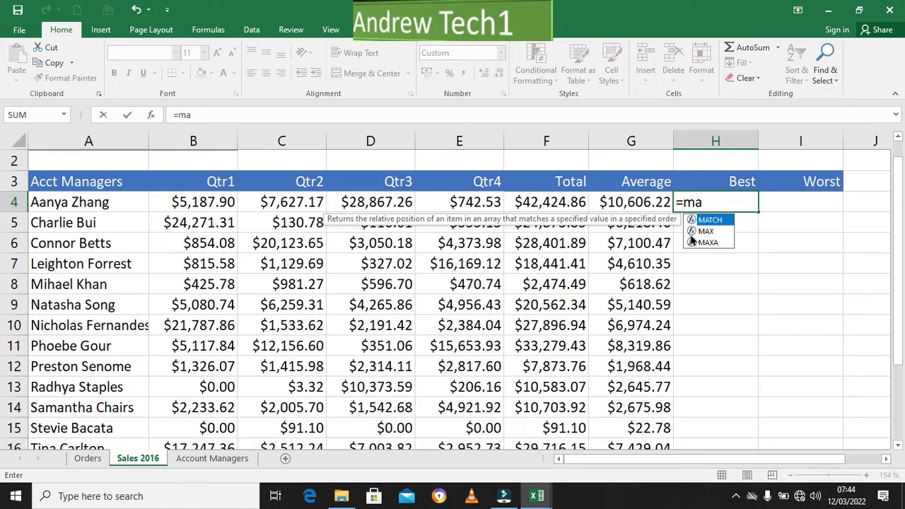
key("Down")
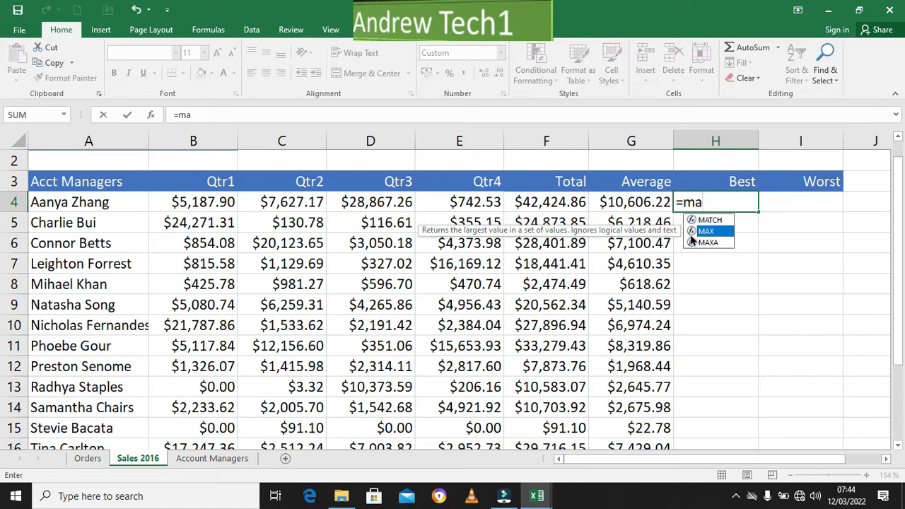
key("Tab")
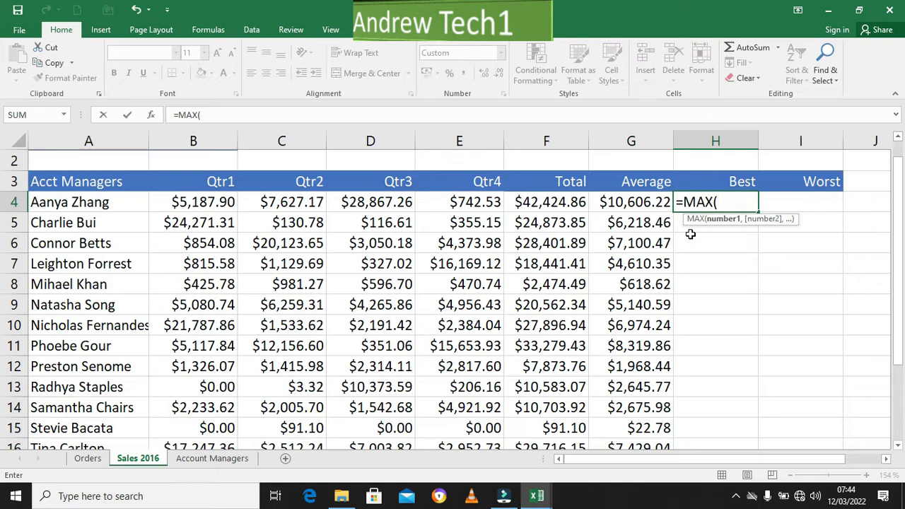
left_click_drag(199, 203, 467, 200)
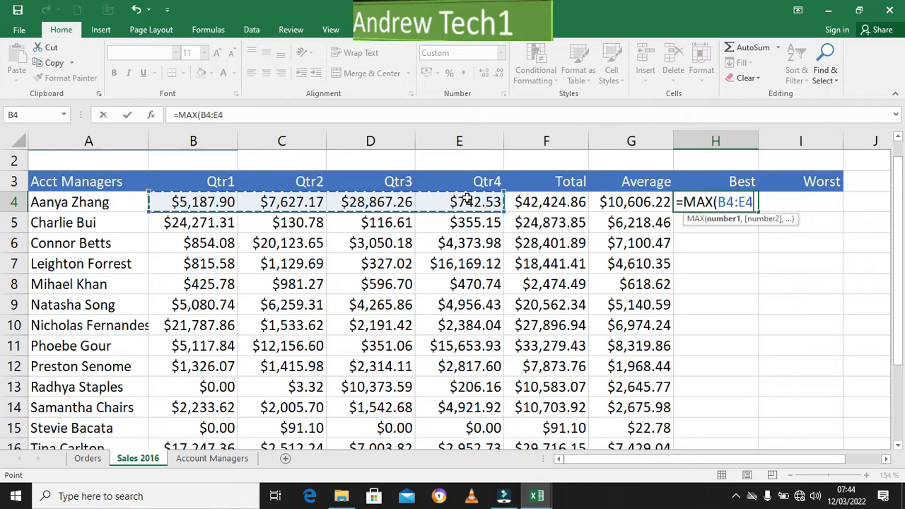
type(")")
key("Return")
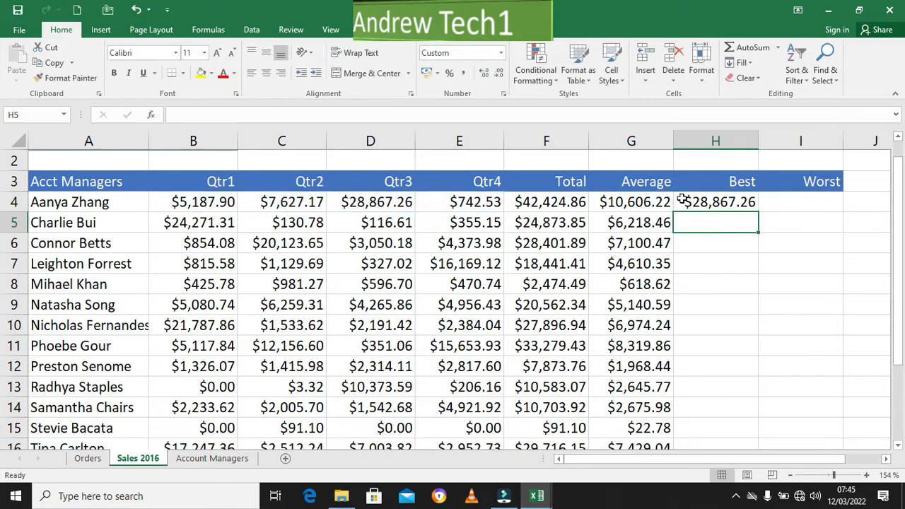
Step: Fill the MAX formula from H4 down through H17 to complete the Best column
left_click(724, 205)
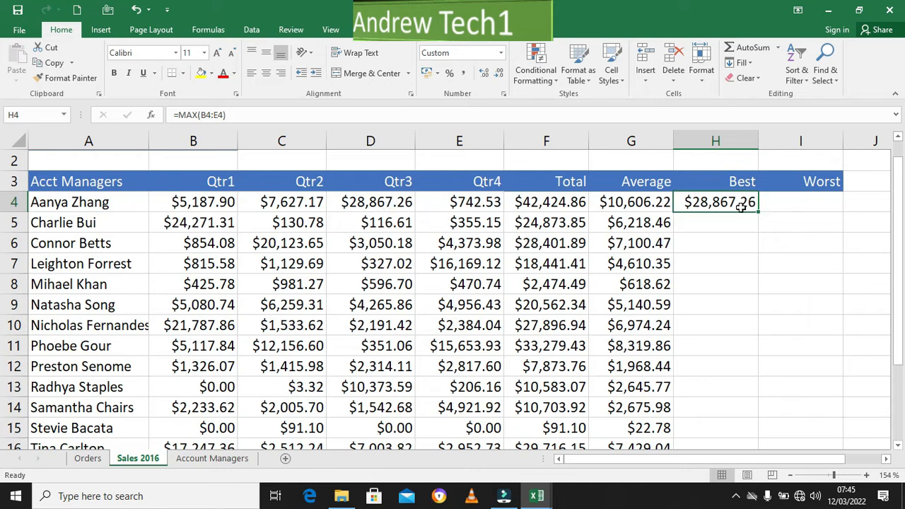
left_click_drag(759, 211, 749, 390)
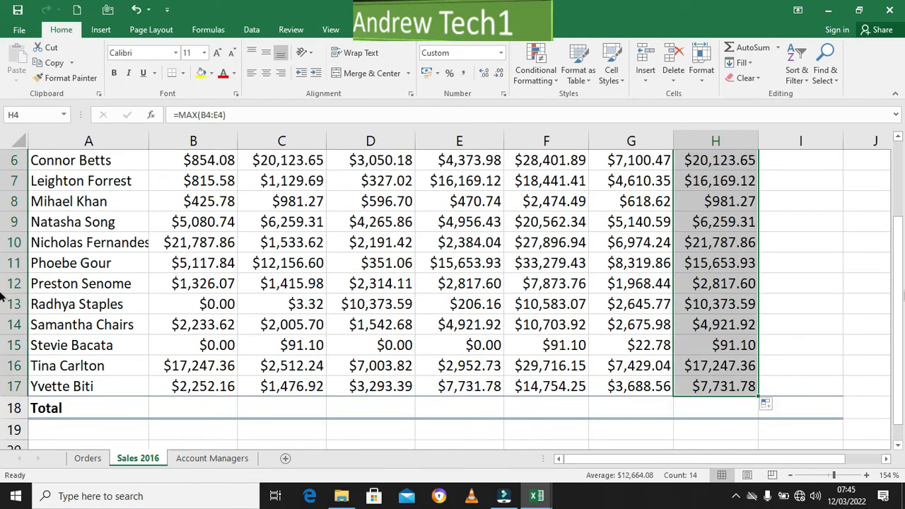
left_click_drag(898, 260, 898, 195)
Step: Enter =MIN(B4:E4) in cell I4 to return the first account manager's worst quarter
left_click(812, 199)
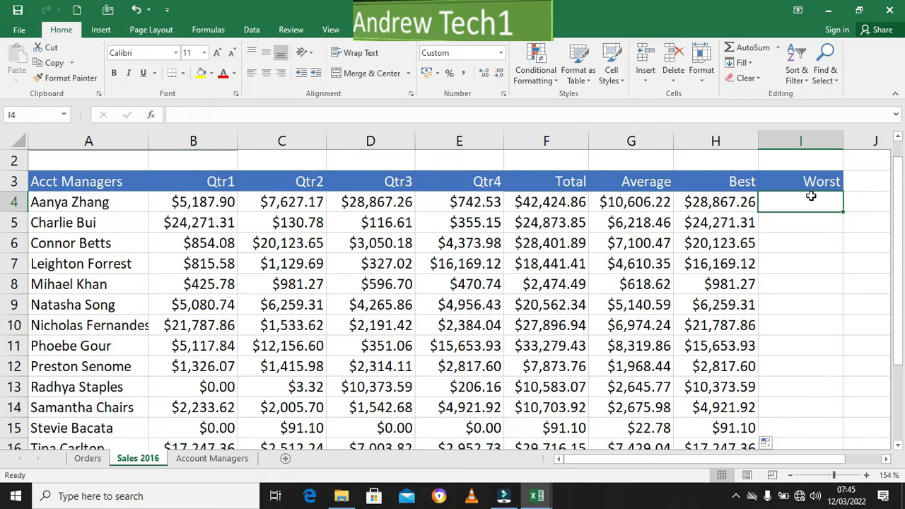
type("=min")
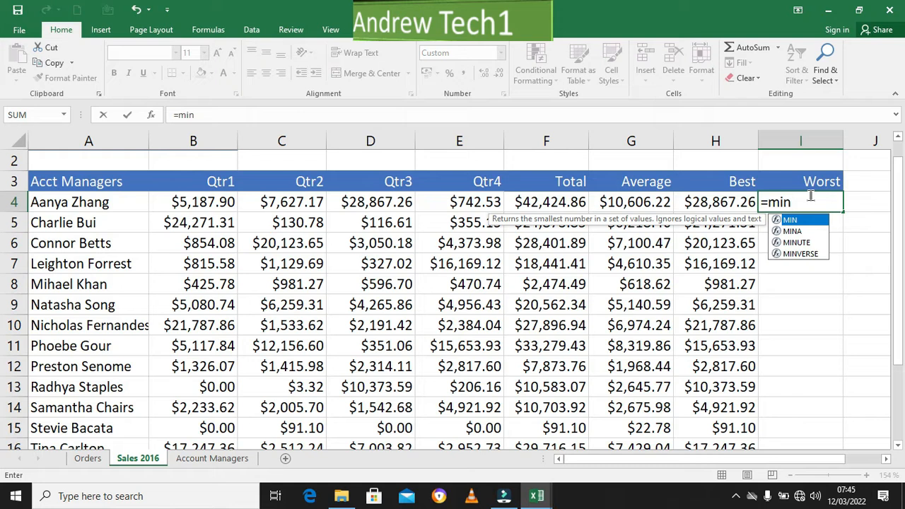
key("Tab")
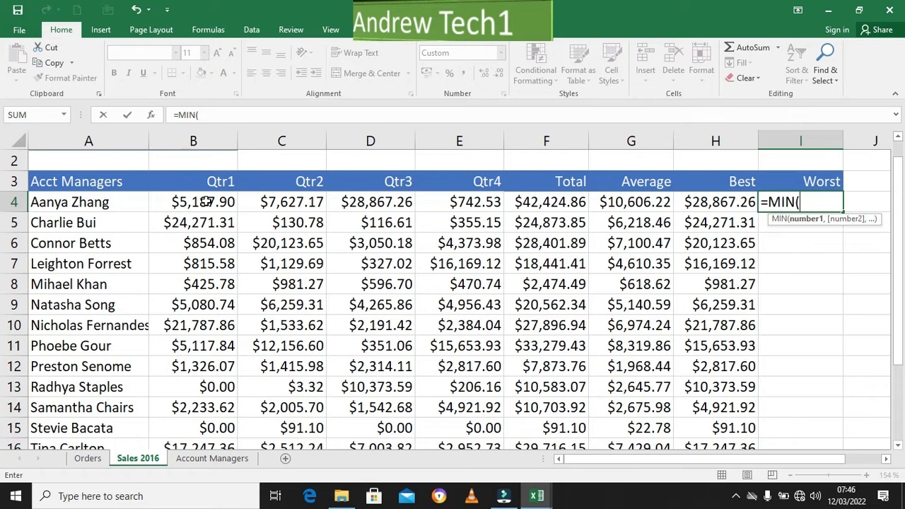
left_click_drag(205, 201, 440, 201)
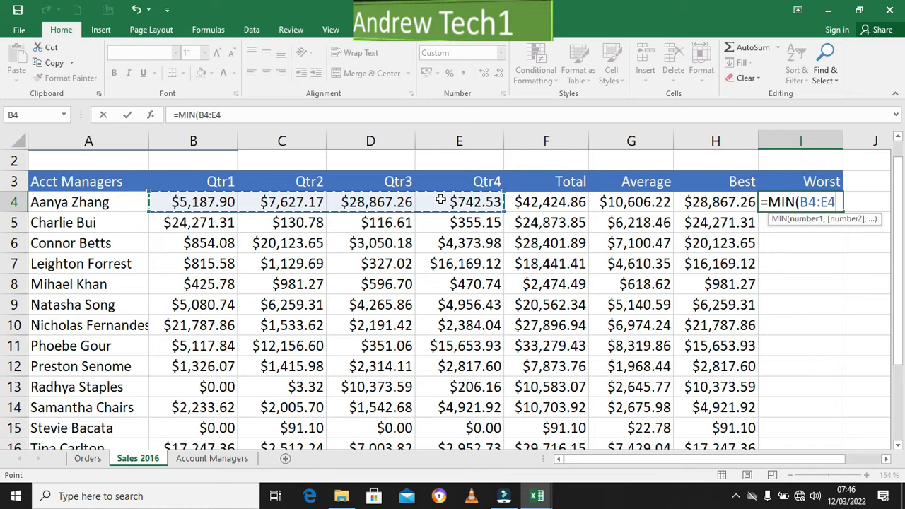
type(")")
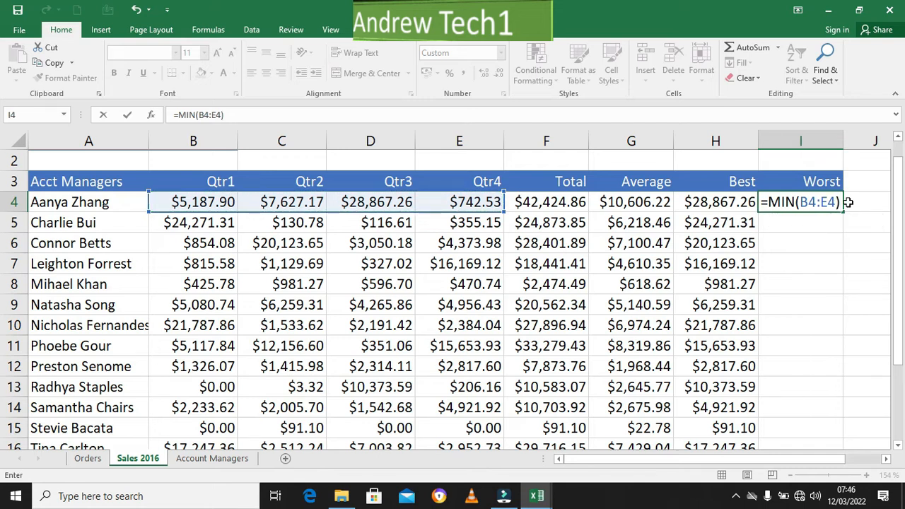
key("Return")
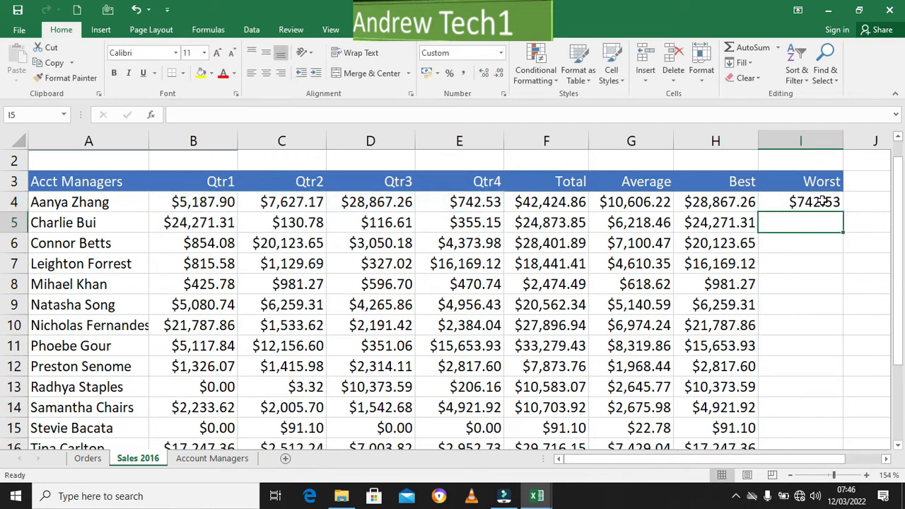
Step: Fill the MIN formula from I4 down through I17 to complete the Worst column
left_click(819, 203)
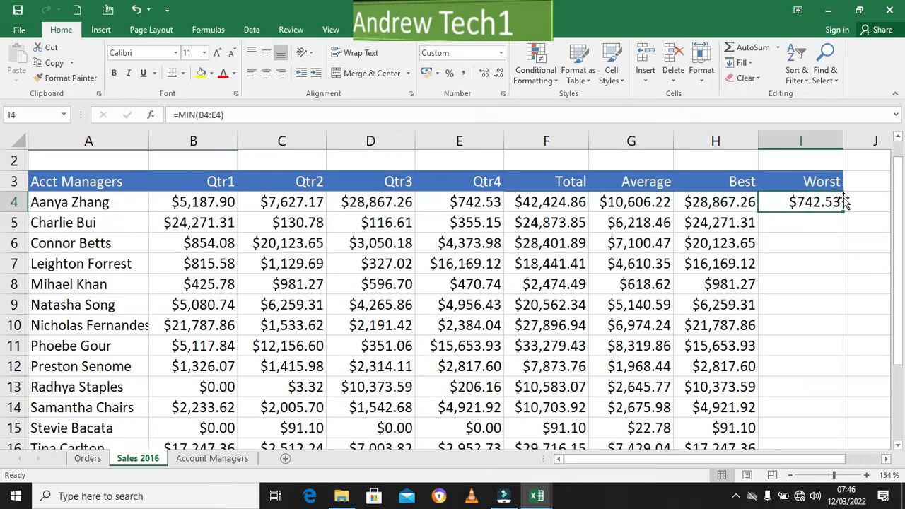
left_click_drag(842, 269, 824, 411)
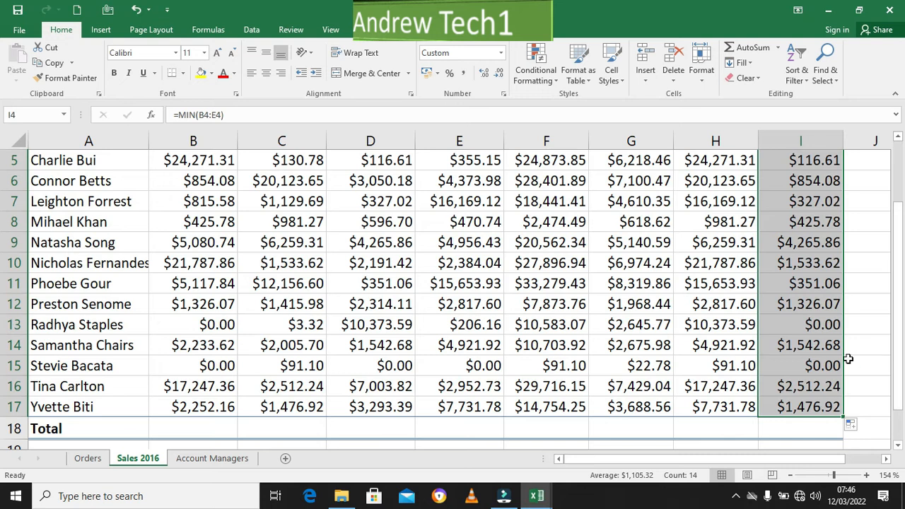
left_click(813, 361)
left_click_drag(897, 355, 899, 383)
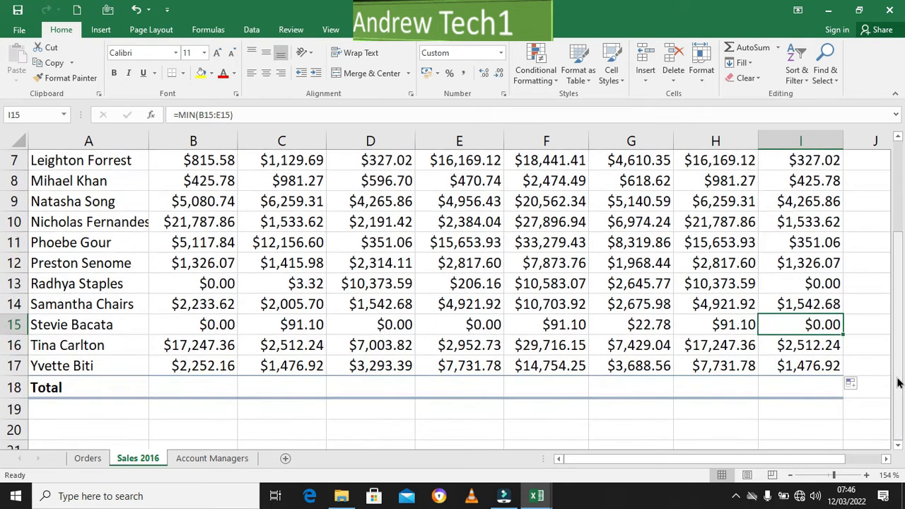
left_click(201, 385)
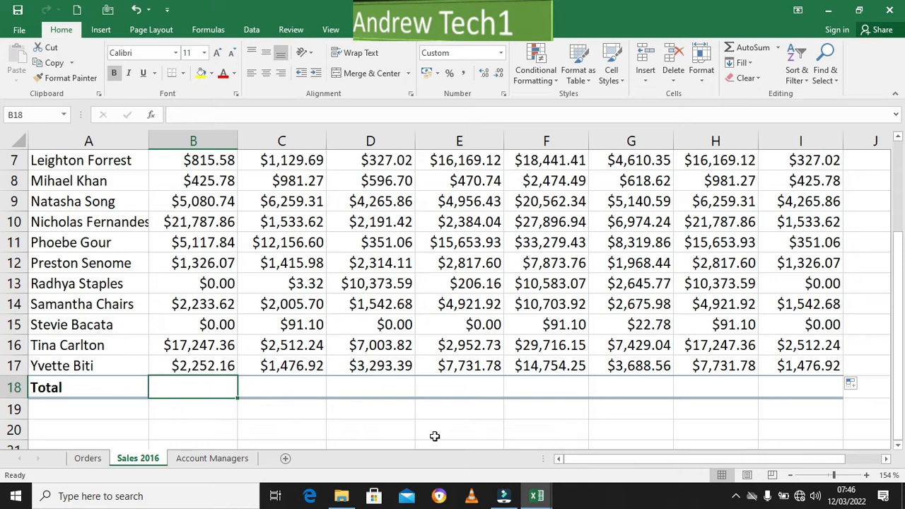
scroll(899, 363, "up", 1)
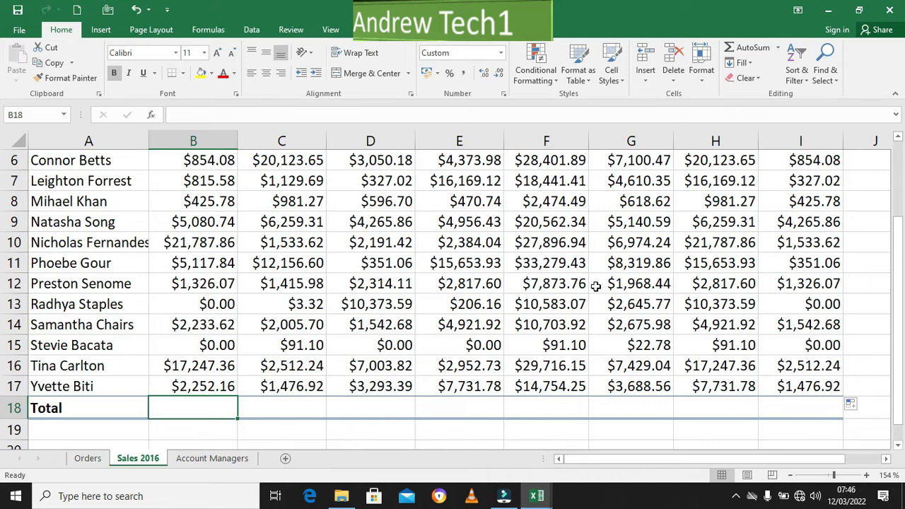
left_click(266, 404)
left_click(201, 404)
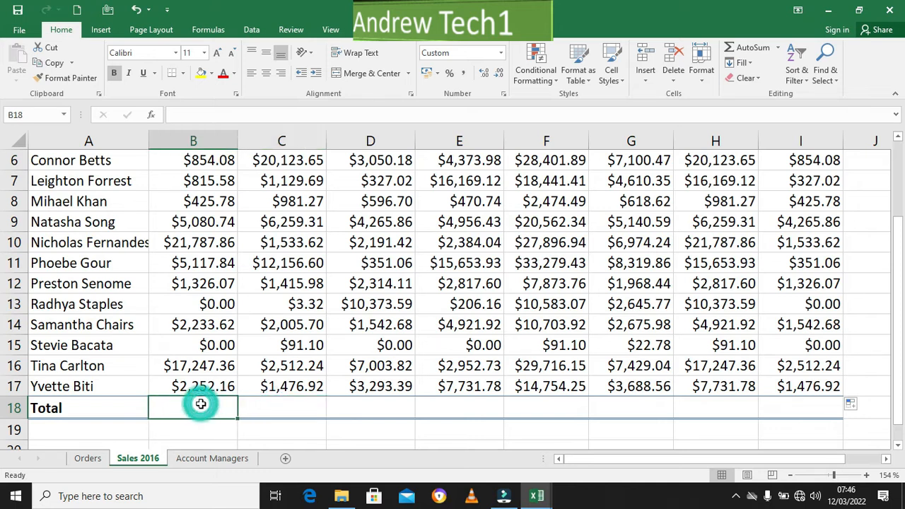
left_click_drag(201, 404, 384, 323)
left_click(187, 325)
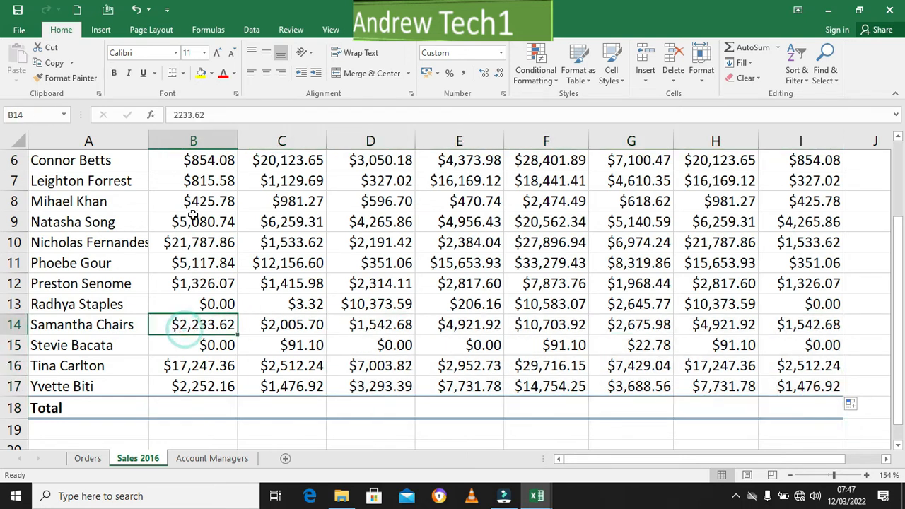
Step: Fill the Total row from B18 to I18 with AutoSum SUM formulas adding rows 4 to 17 of each column
left_click(195, 383)
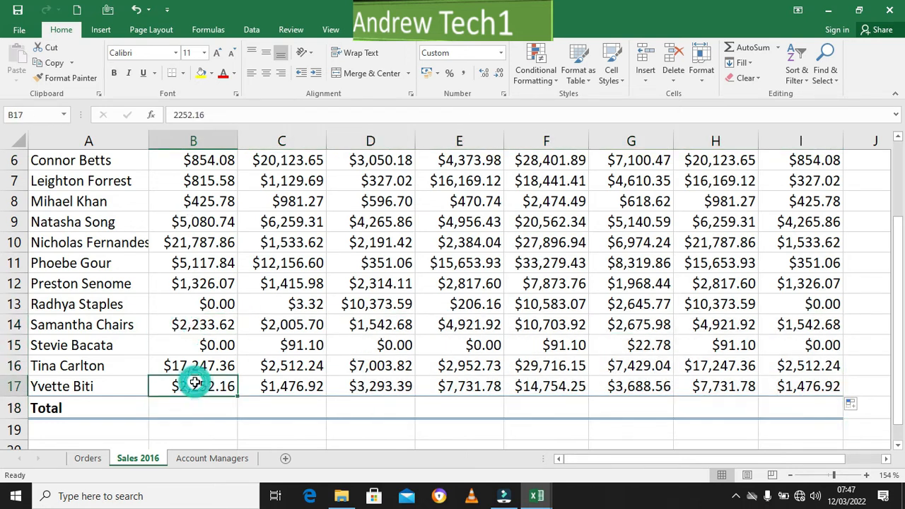
left_click_drag(175, 163, 784, 230)
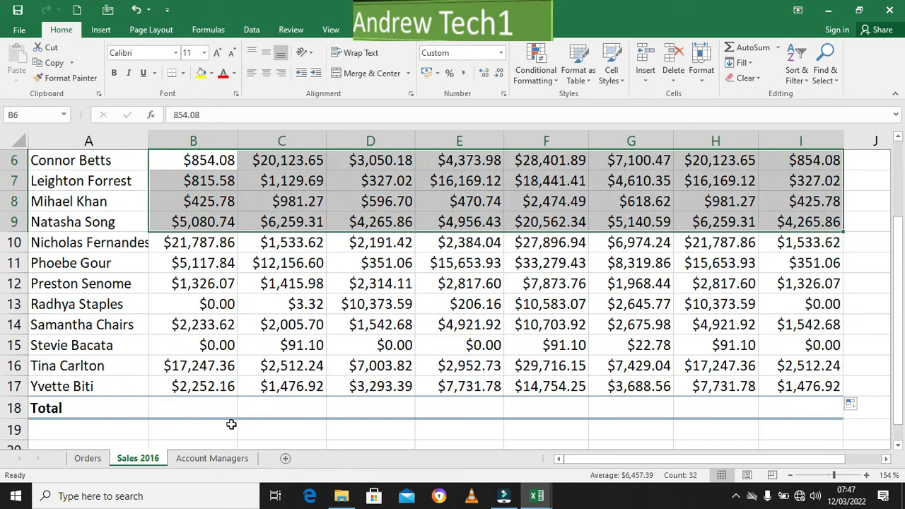
left_click_drag(205, 409, 788, 403)
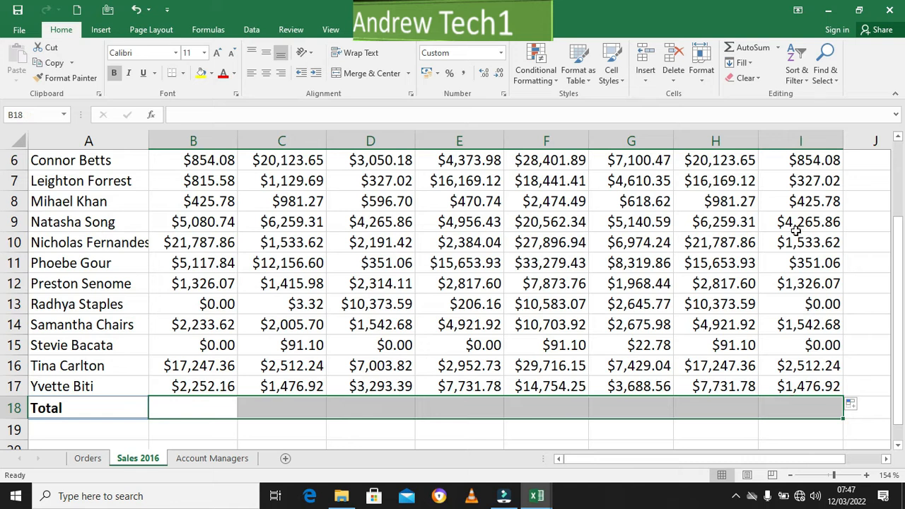
left_click(778, 54)
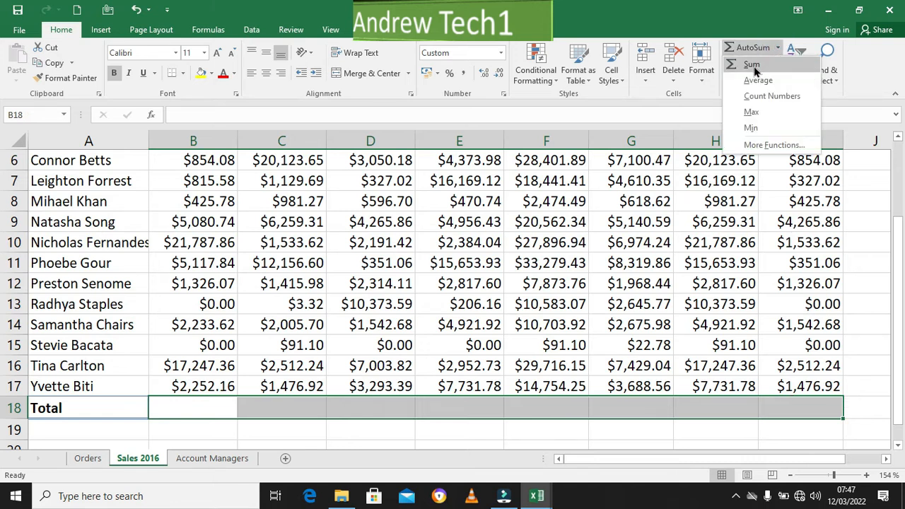
left_click(758, 65)
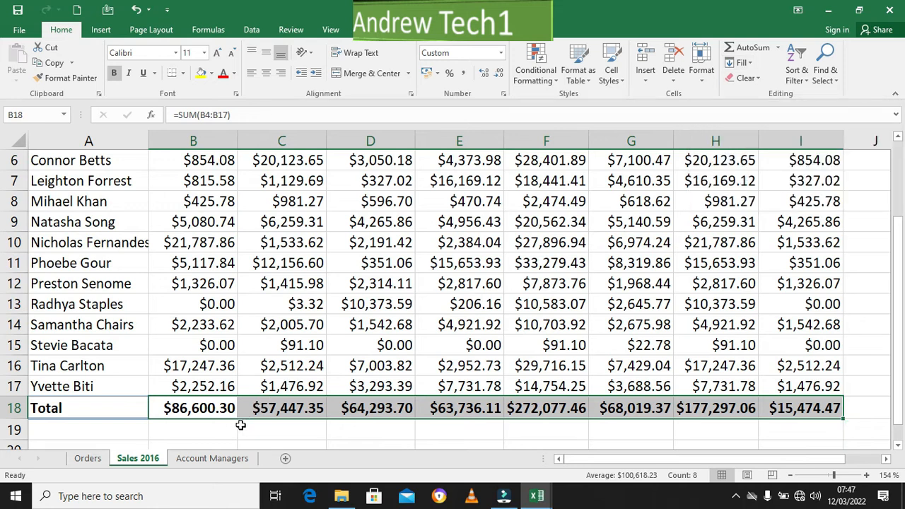
left_click(241, 426)
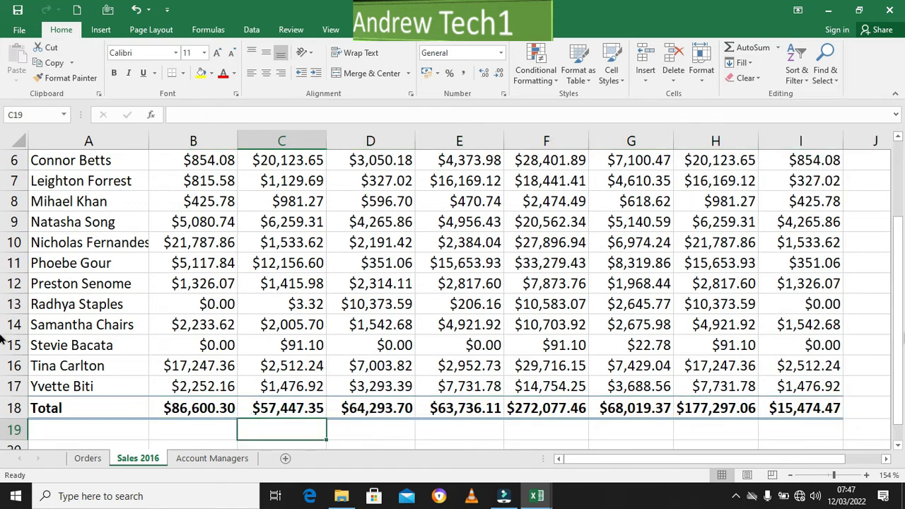
left_click_drag(900, 320, 896, 261)
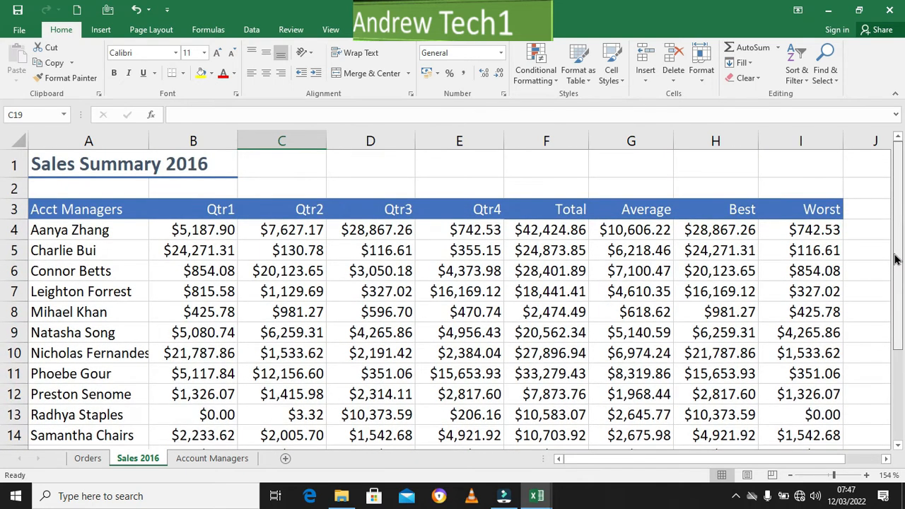